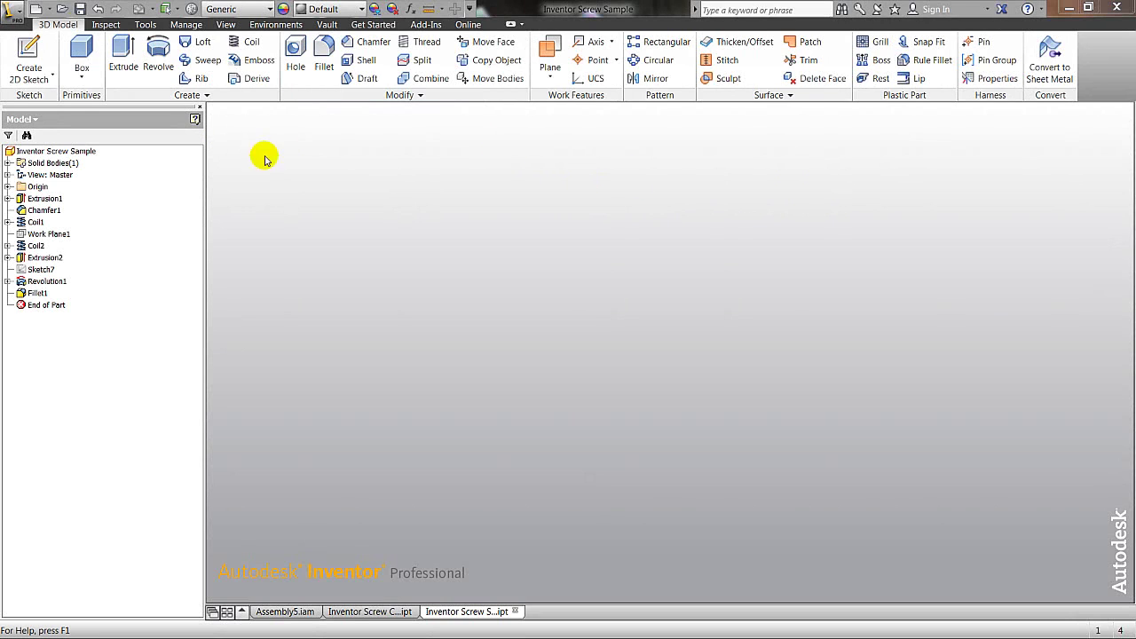
# Create a new part and make its YZ, XZ and XY origin planes visible in the home view
pyautogui.click(49, 9)
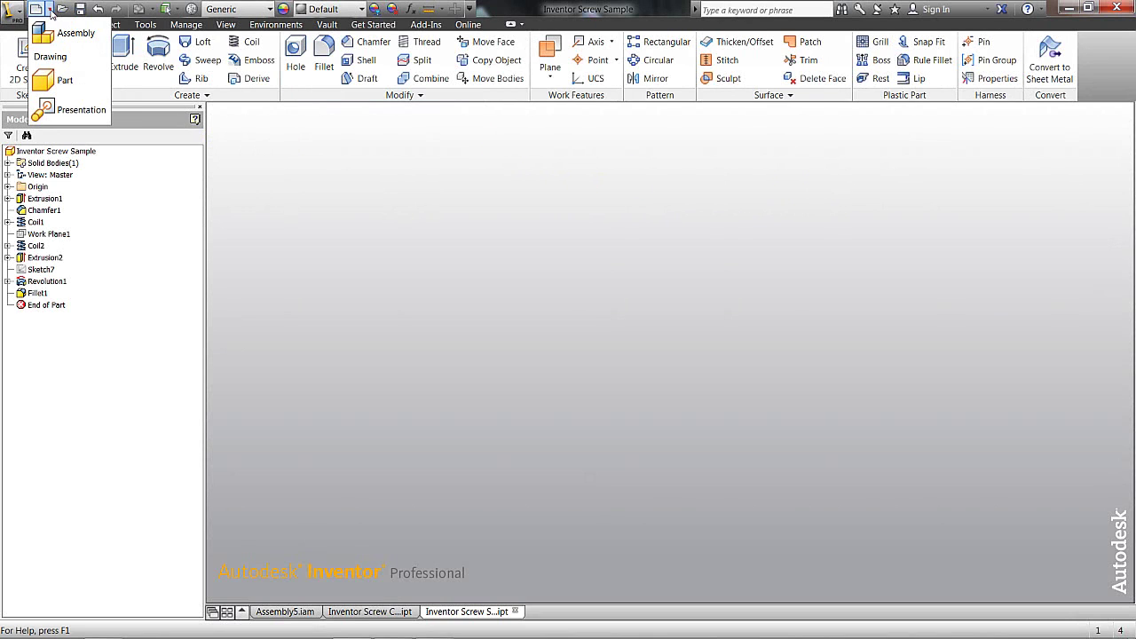
pyautogui.click(61, 79)
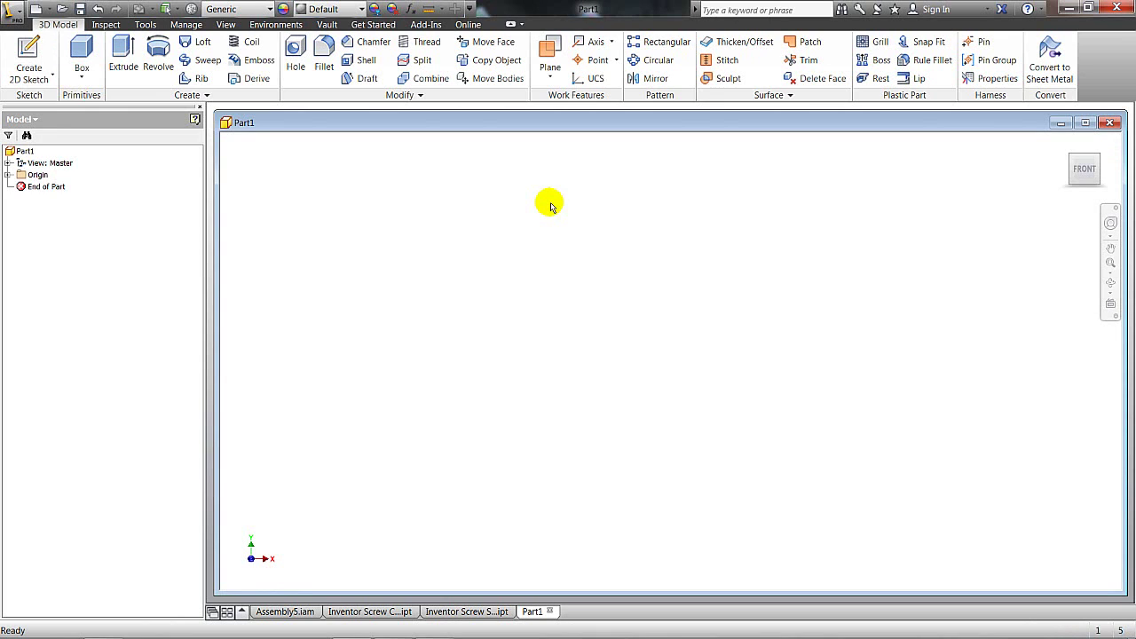
pyautogui.click(8, 175)
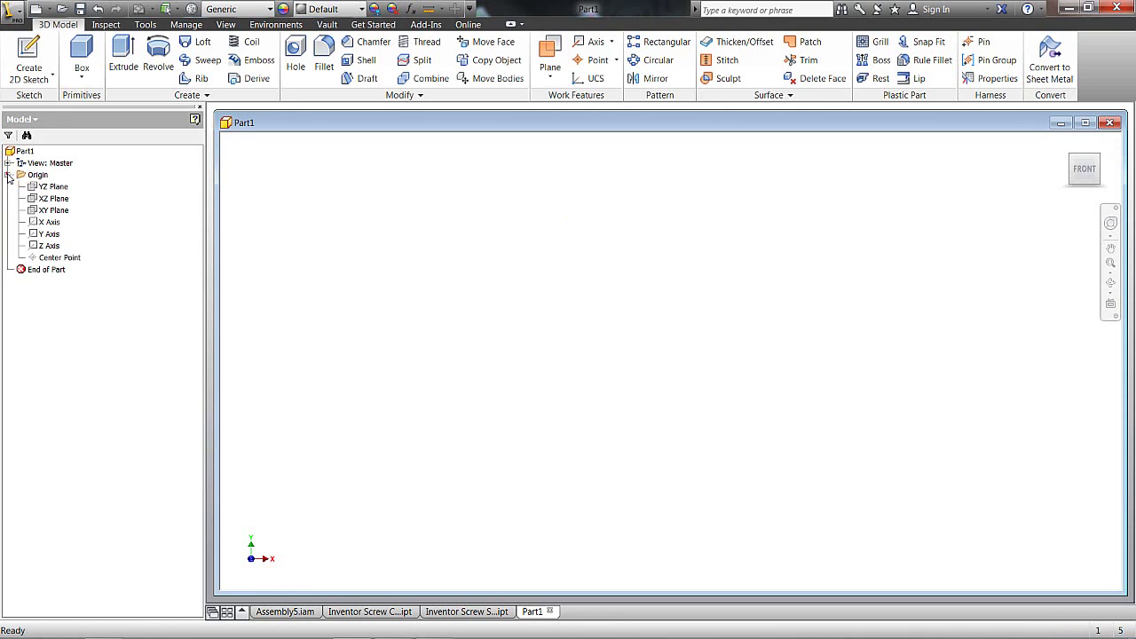
pyautogui.click(53, 188)
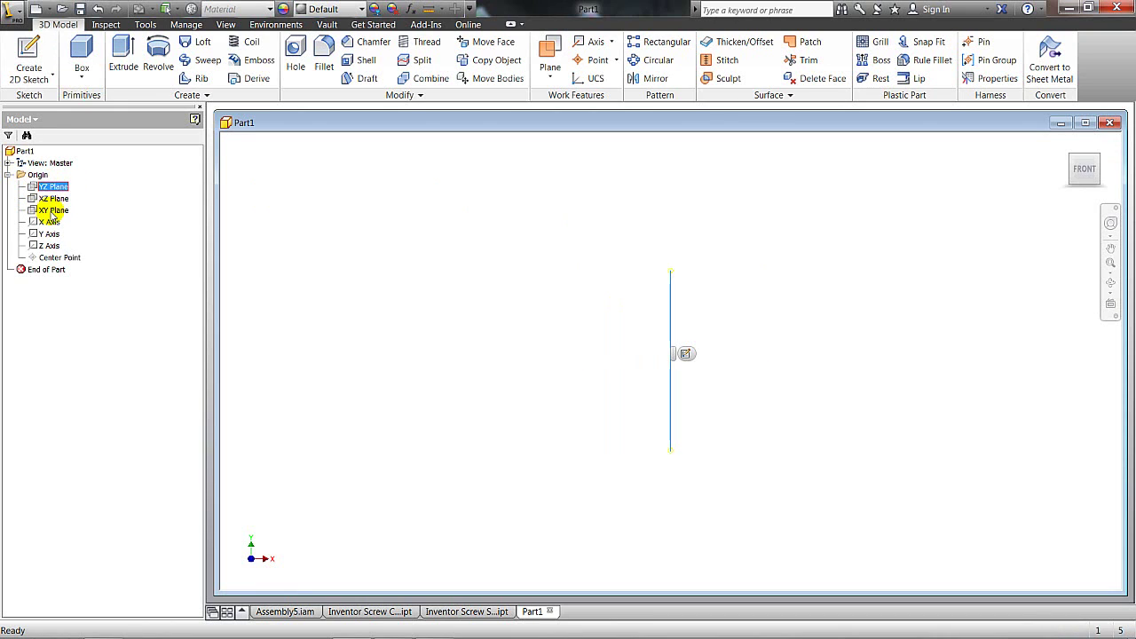
pyautogui.keyDown('shift'); pyautogui.click(51, 210); pyautogui.keyUp('shift')
pyautogui.rightClick(51, 210)
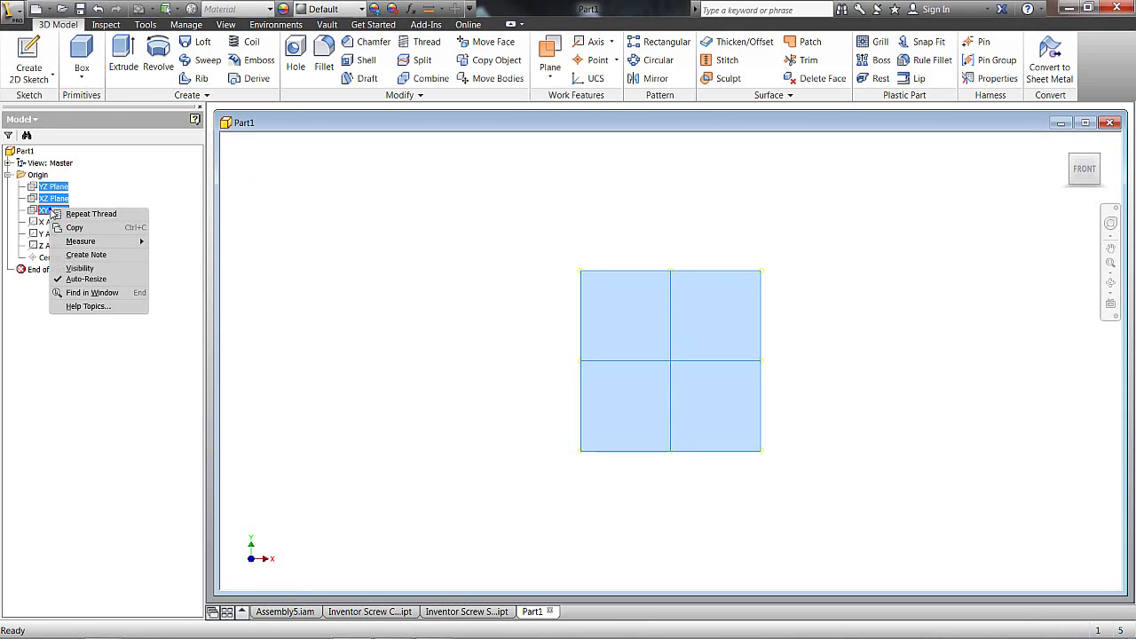
pyautogui.click(79, 268)
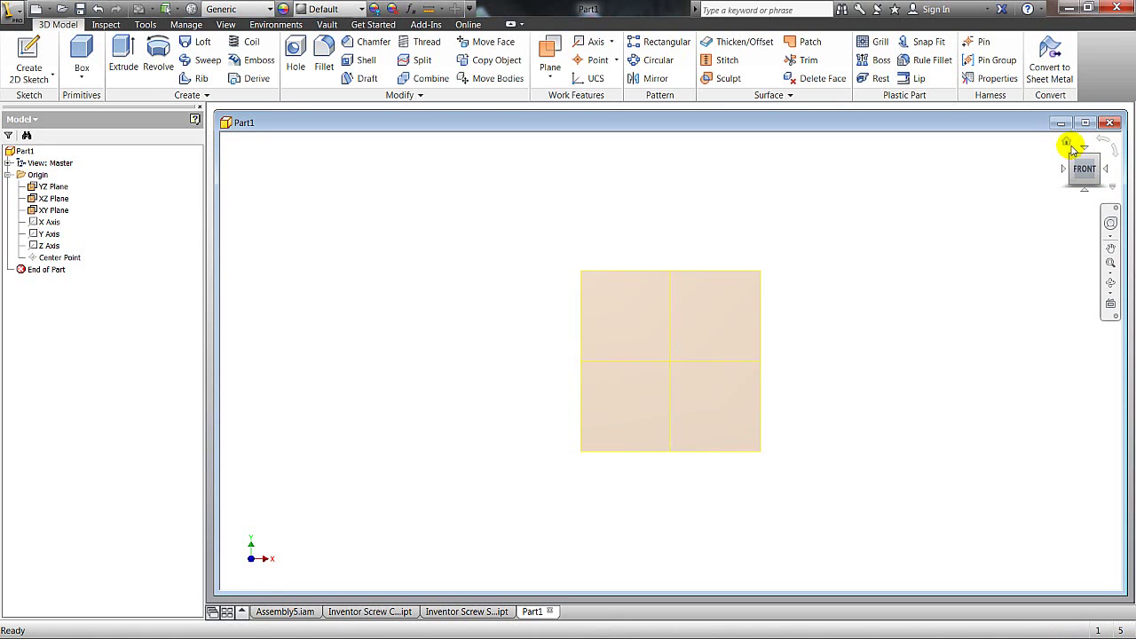
pyautogui.click(1067, 143)
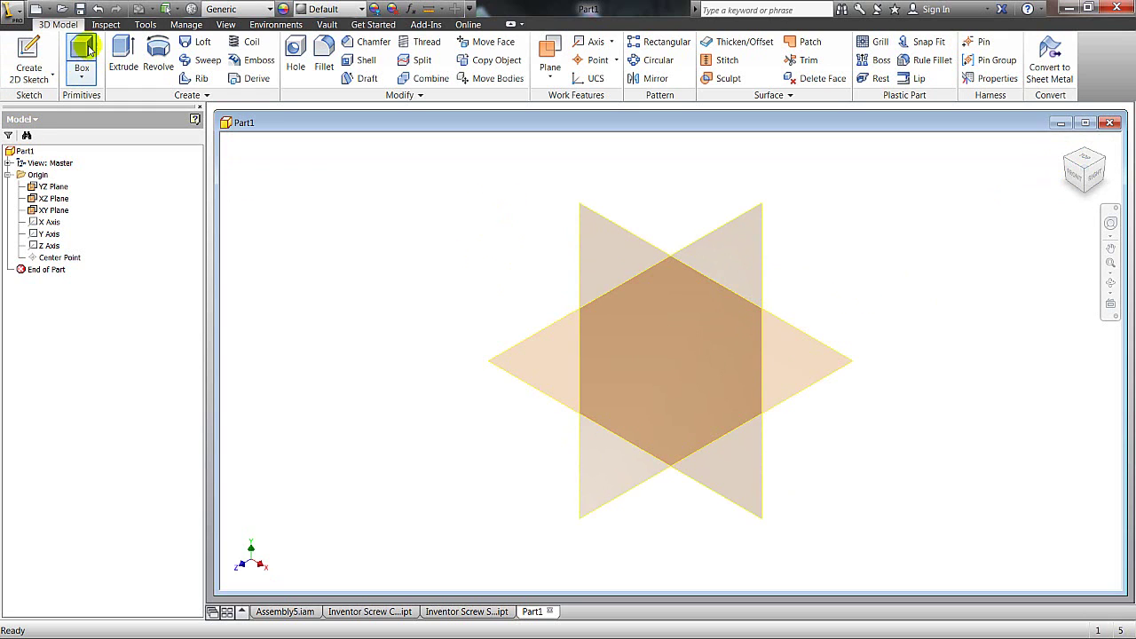
# Start a Cylinder primitive on the XZ plane with a 0.998 in diameter base circle centred on the origin
pyautogui.click(81, 78)
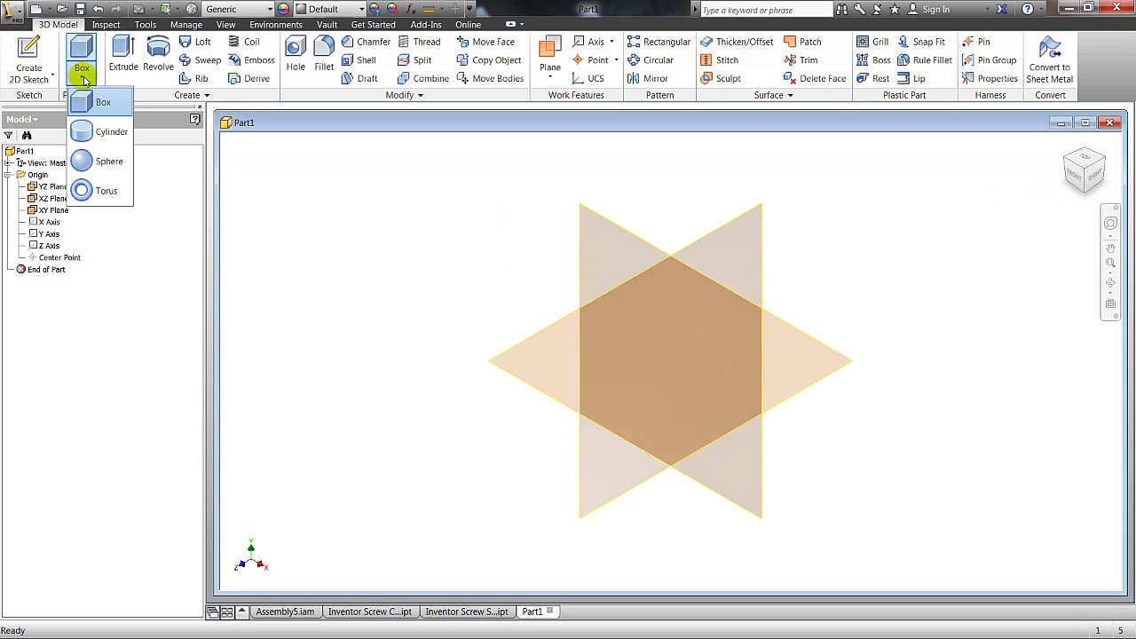
pyautogui.click(103, 133)
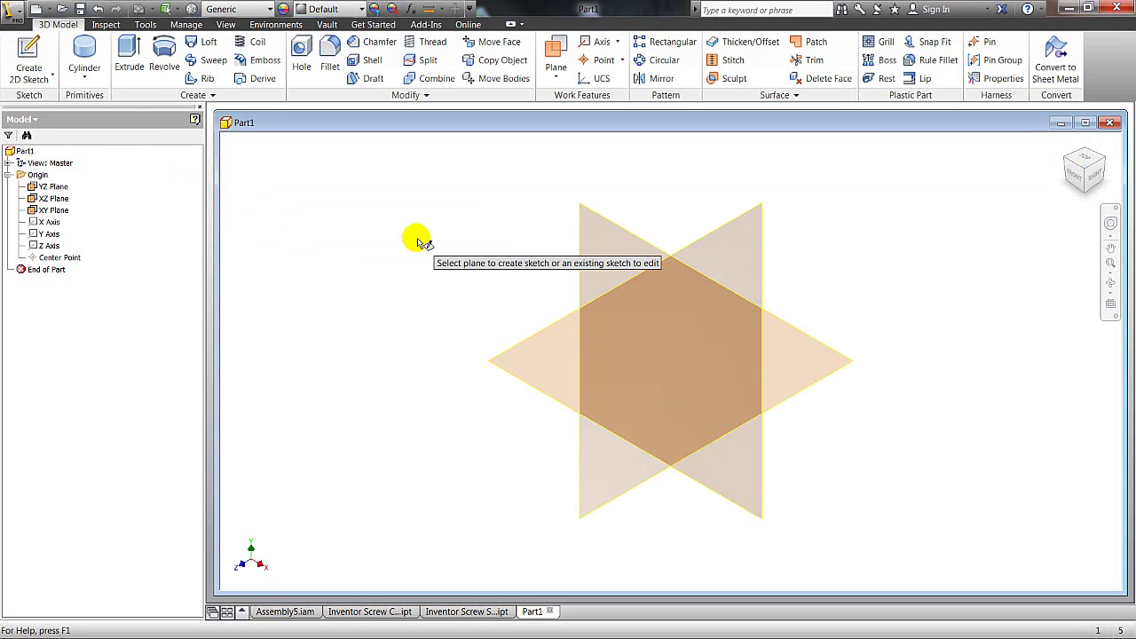
pyautogui.click(526, 346)
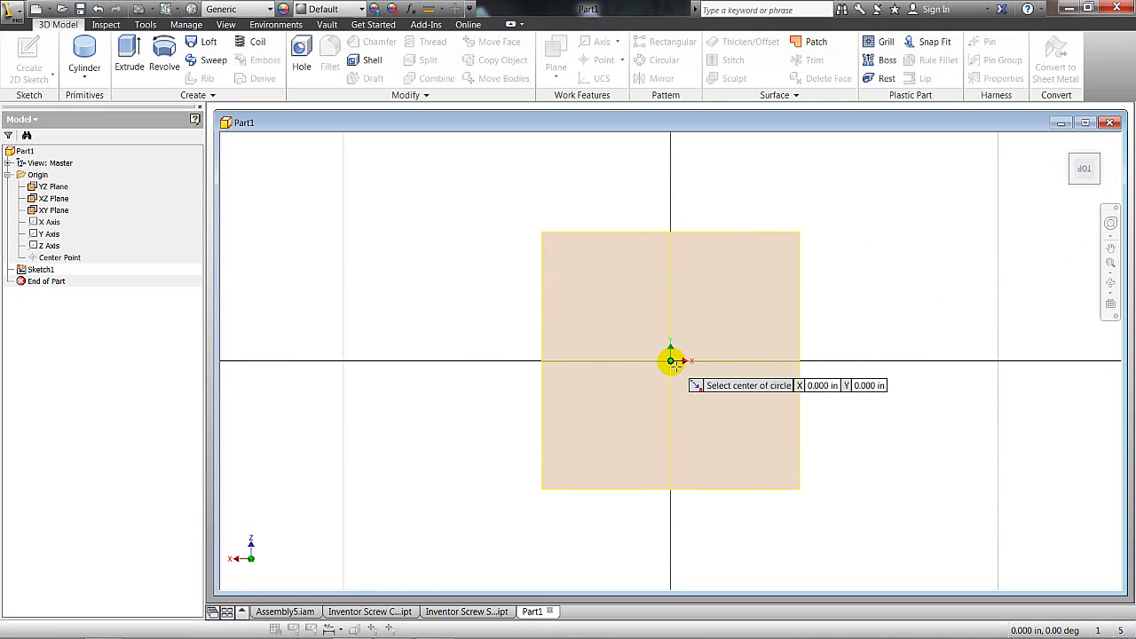
pyautogui.click(671, 361)
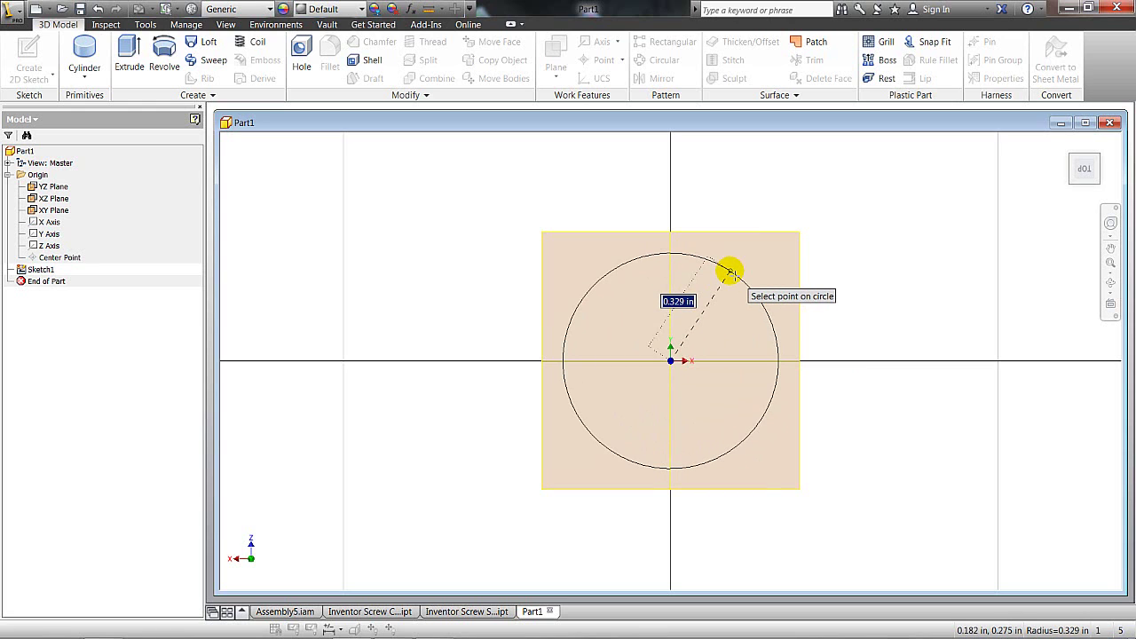
pyautogui.rightClick(730, 271)
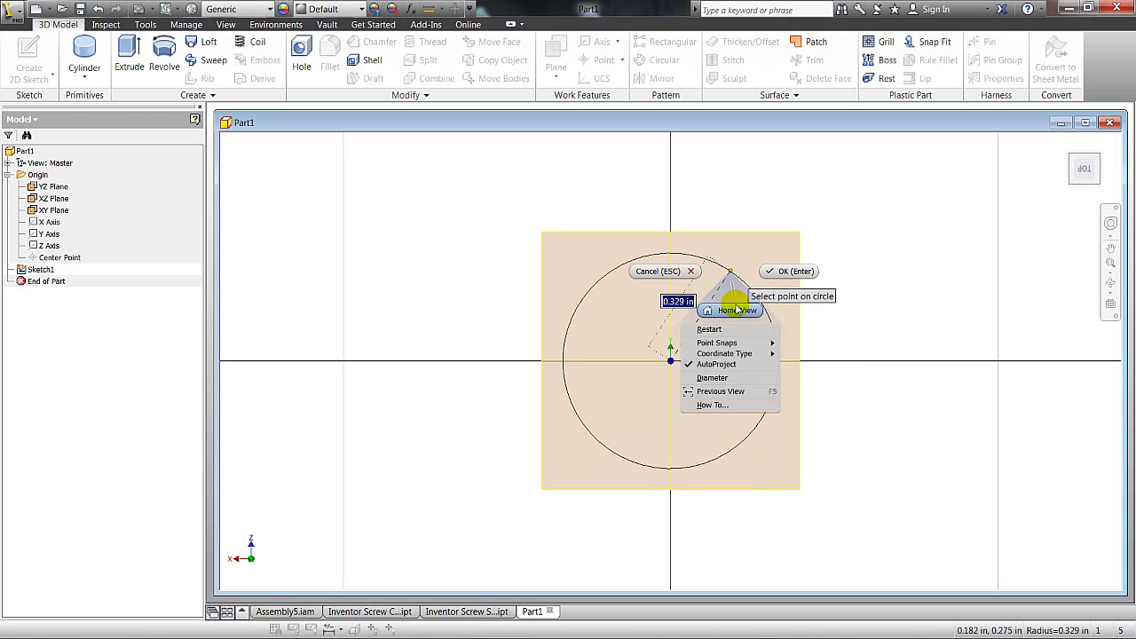
pyautogui.click(715, 378)
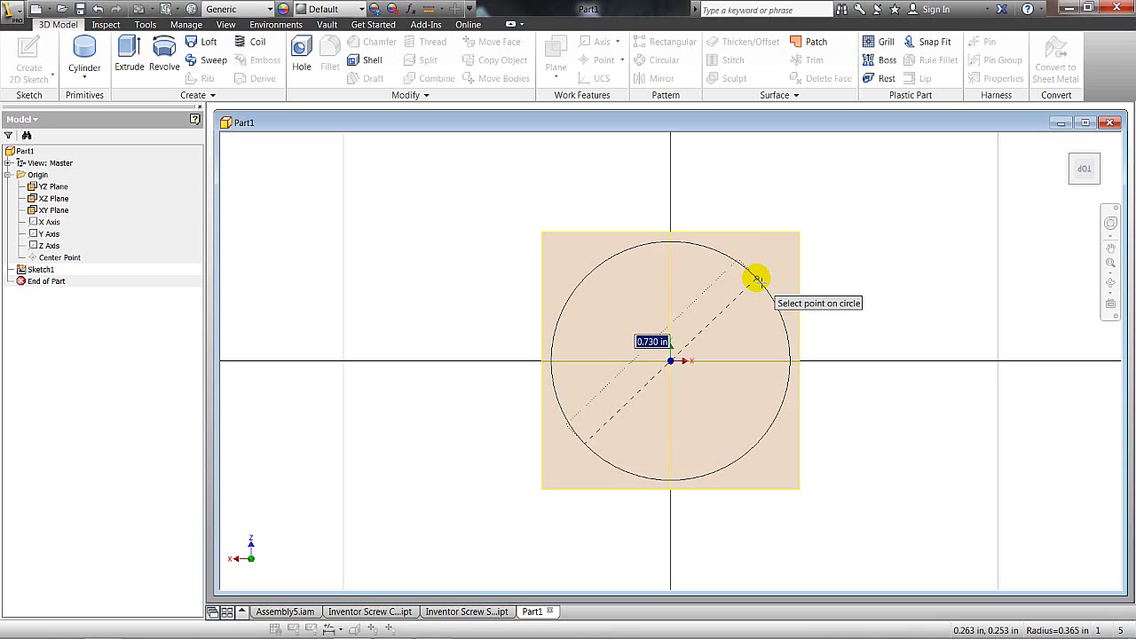
pyautogui.write('.998')
pyautogui.press('Return')
# Extrude the circular profile 3 in to form the cylinder
pyautogui.press('e')
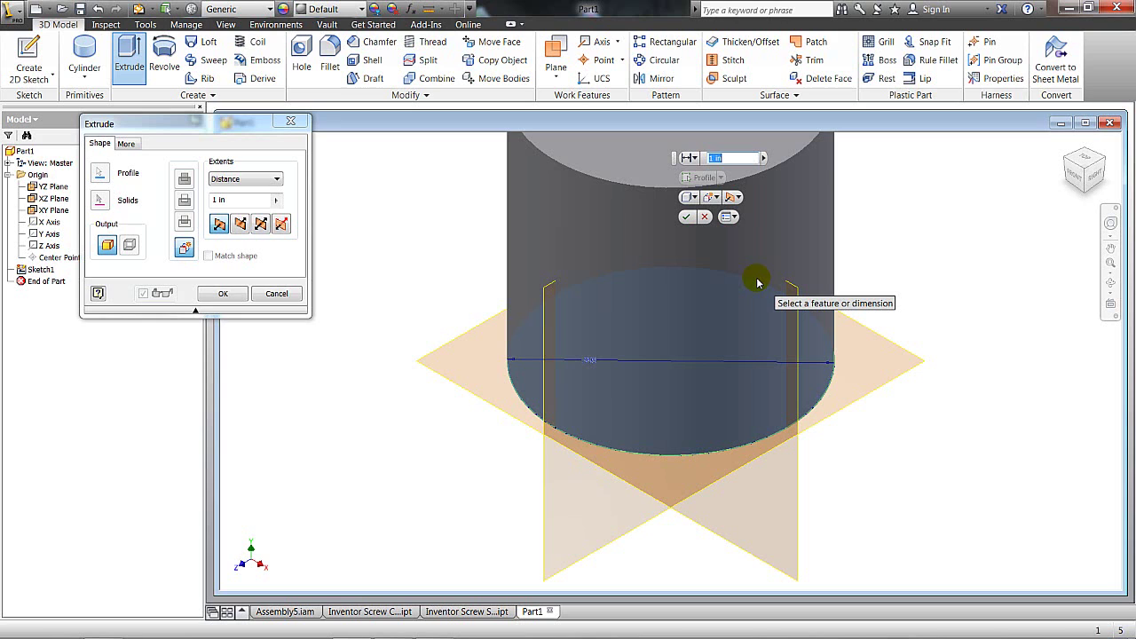
pyautogui.write('3')
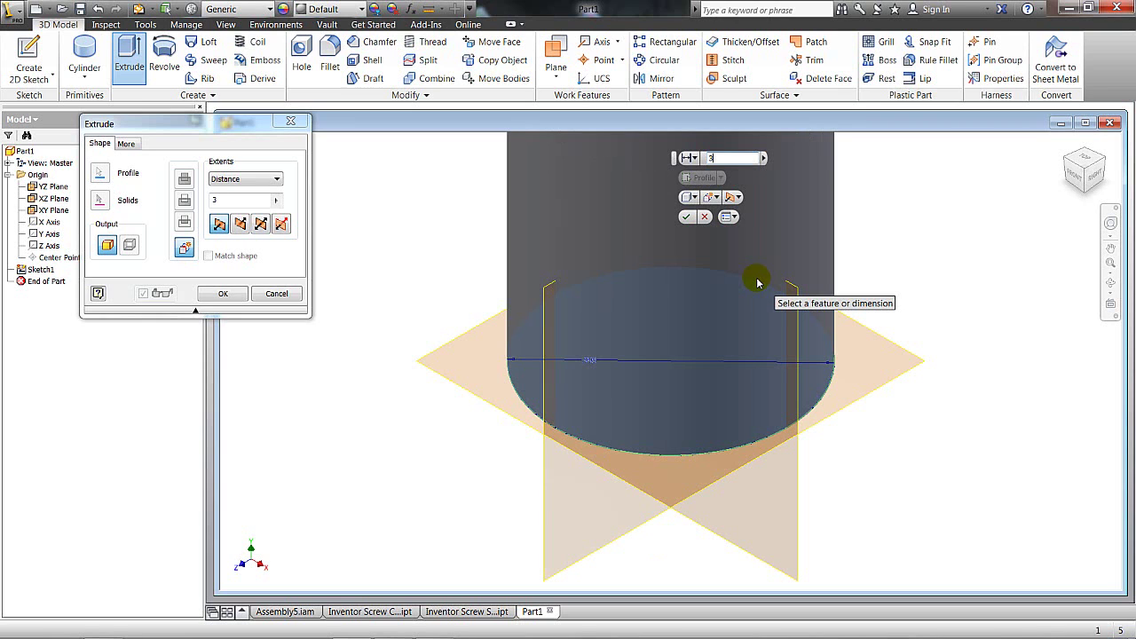
pyautogui.press('Return')
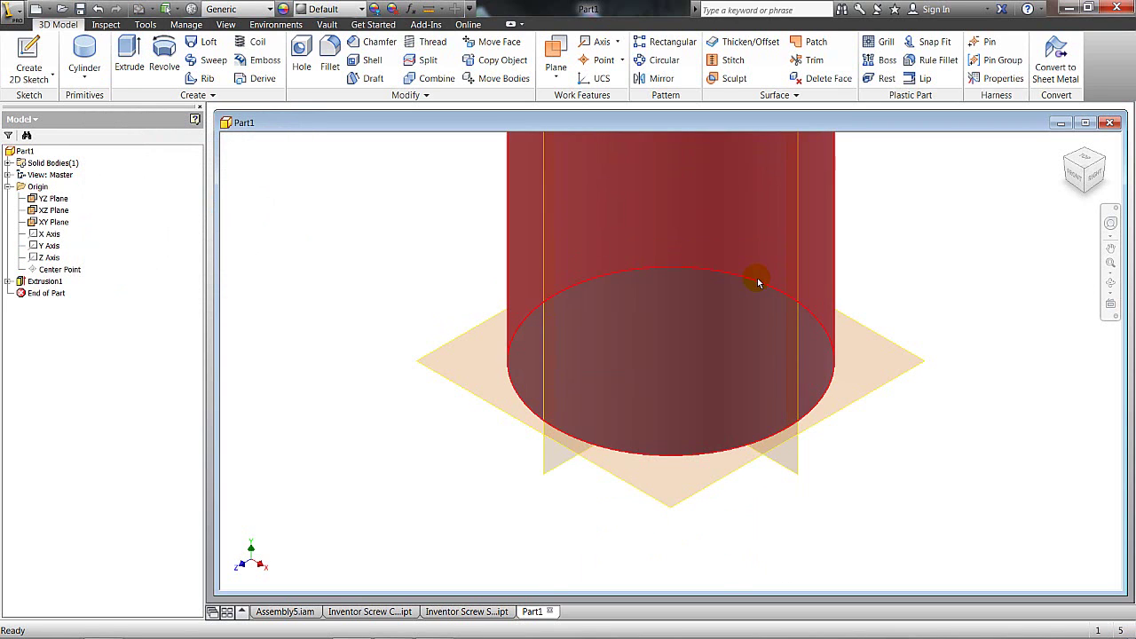
# Hide the XZ origin plane at the base of the cylinder
pyautogui.scroll(-2, 896, 229)
pyautogui.scroll(-3, 898, 228)
pyautogui.moveTo(894, 236); pyautogui.dragTo(760, 435, button='middle')
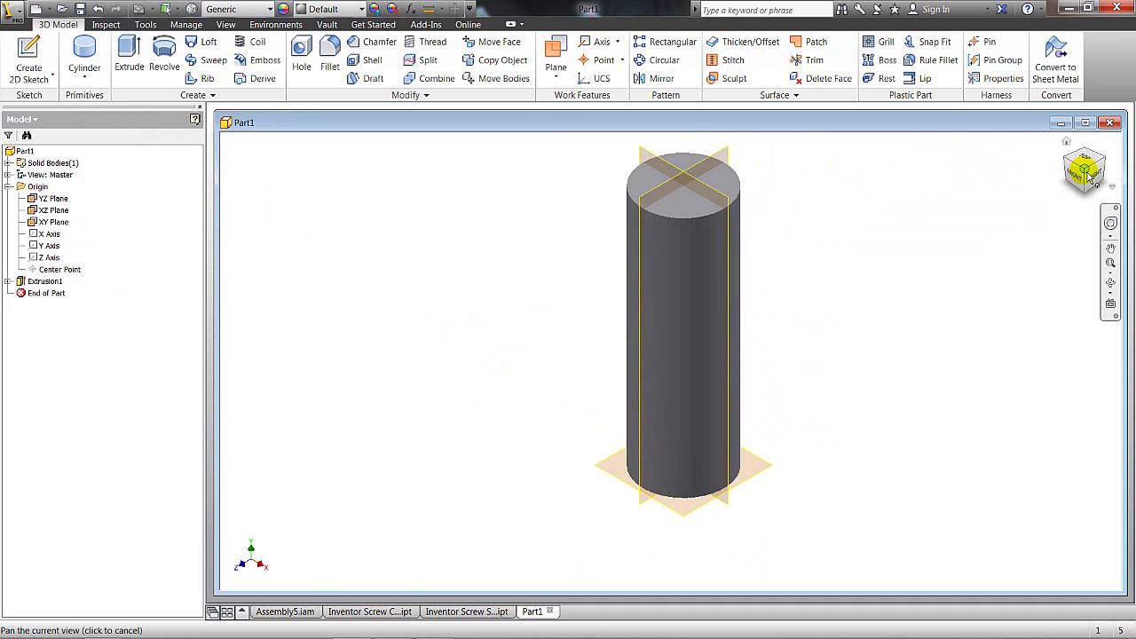
pyautogui.moveTo(1089, 177)
pyautogui.mouseDown()
pyautogui.moveTo(1039, 133)
pyautogui.moveTo(1032, 89)
pyautogui.mouseUp()
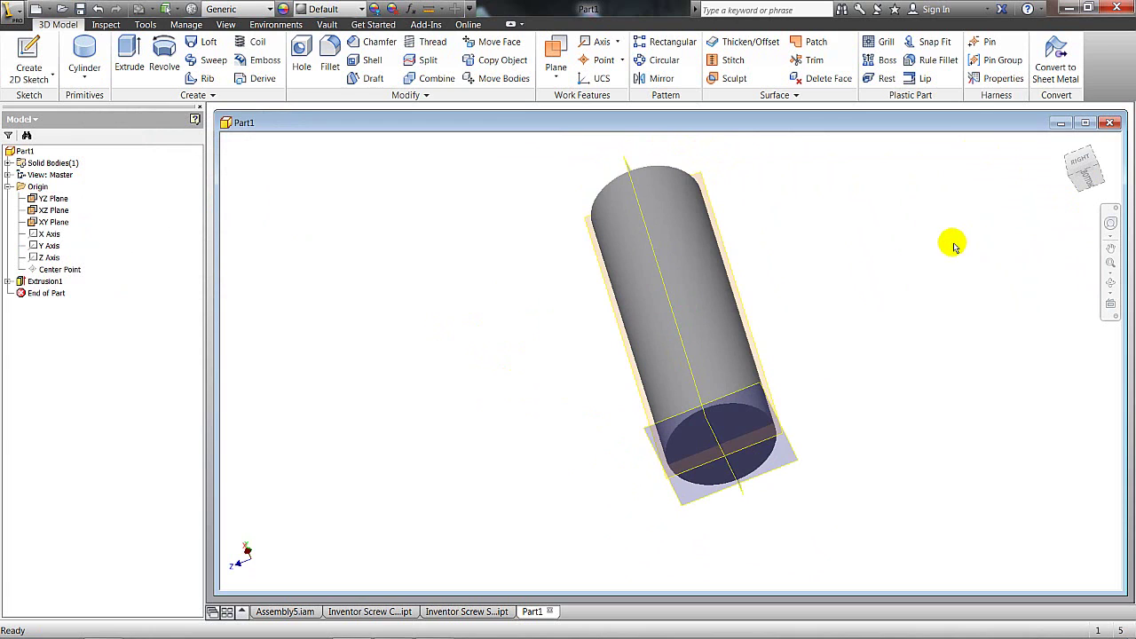
pyautogui.rightClick(759, 389)
pyautogui.click(804, 408)
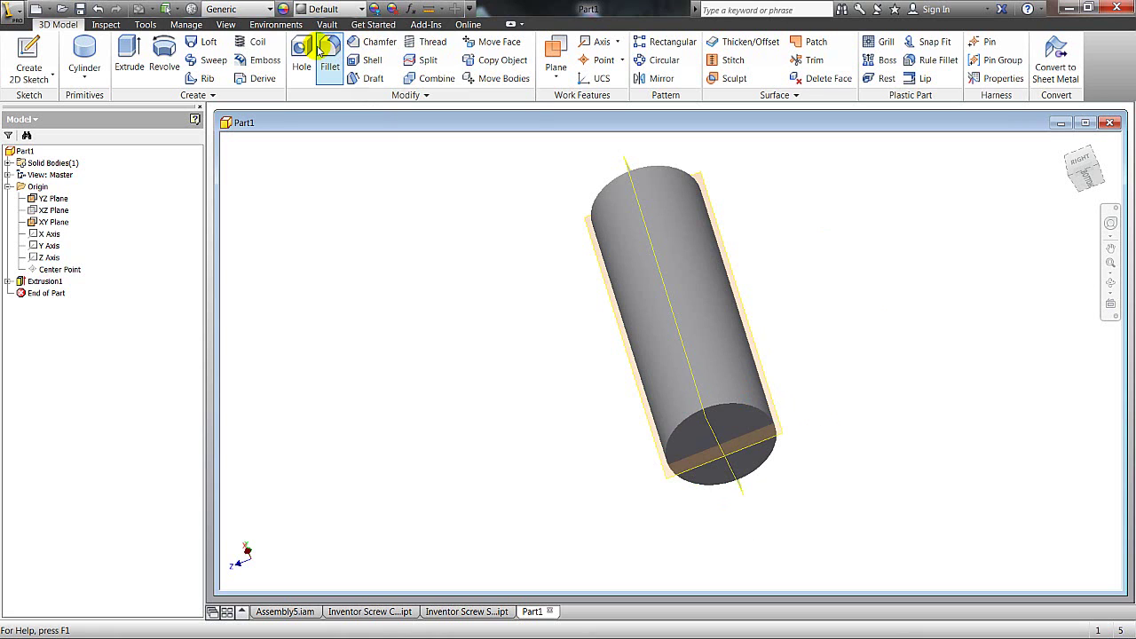
# Chamfer the cylinder's bottom circular edge with a distance of 0.10825 in
pyautogui.click(379, 44)
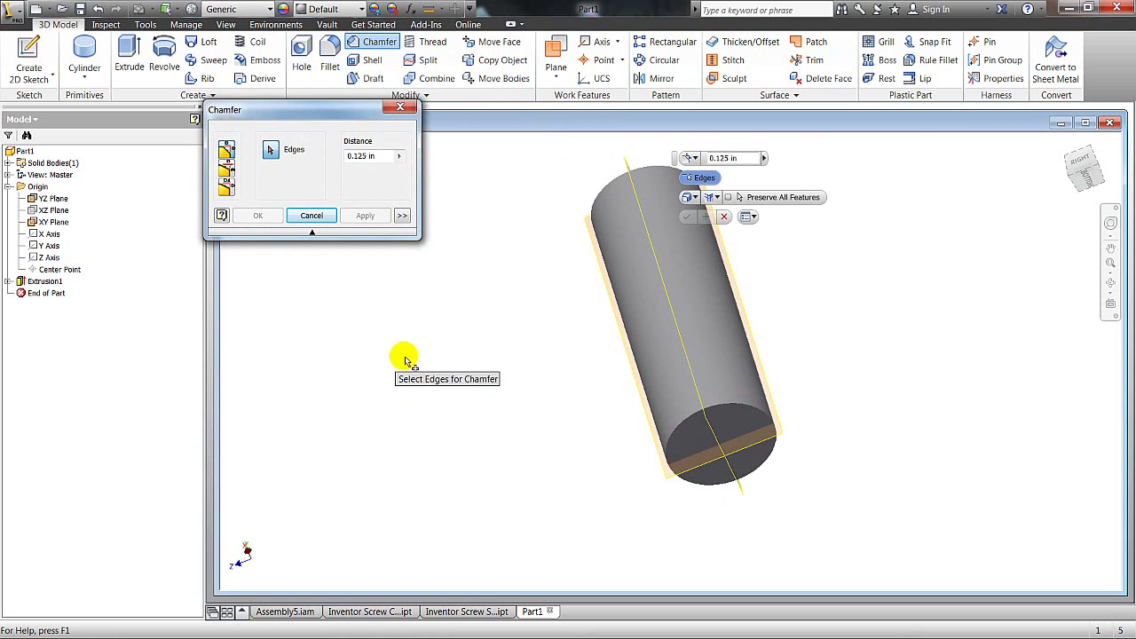
pyautogui.click(688, 427)
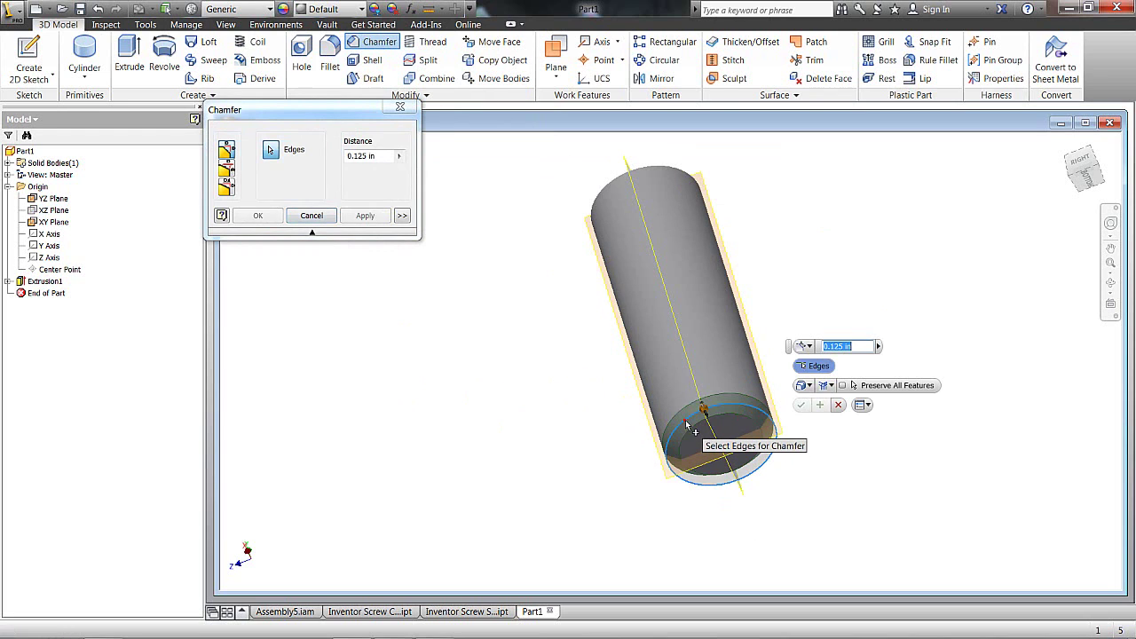
pyautogui.doubleClick(367, 157)
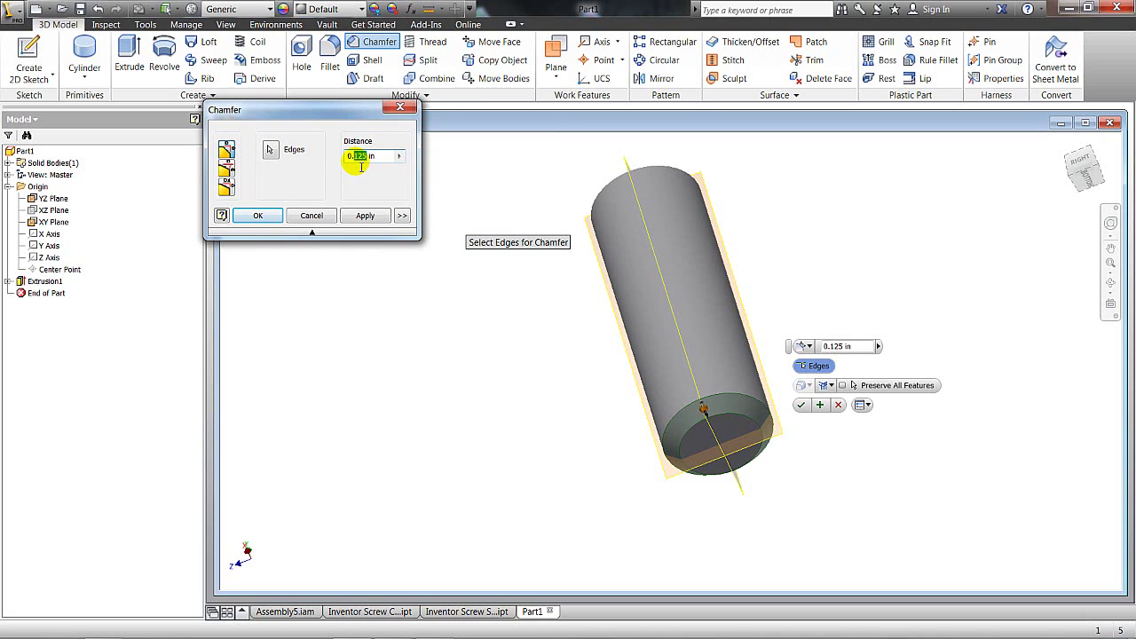
pyautogui.write('.1')
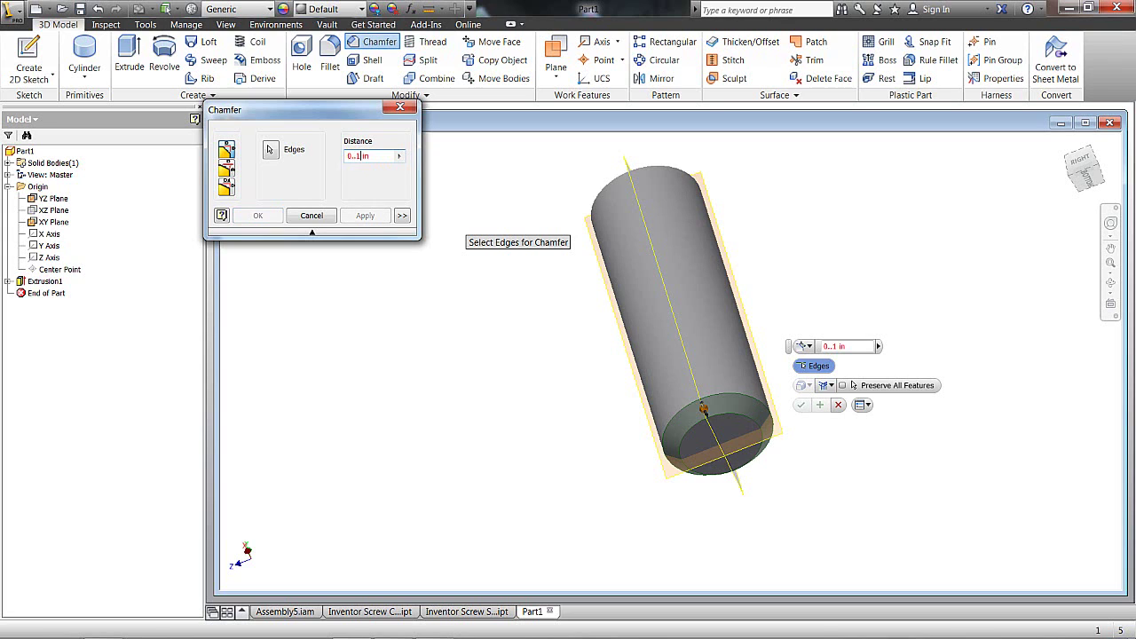
pyautogui.write('0825')
pyautogui.press('BackSpace')
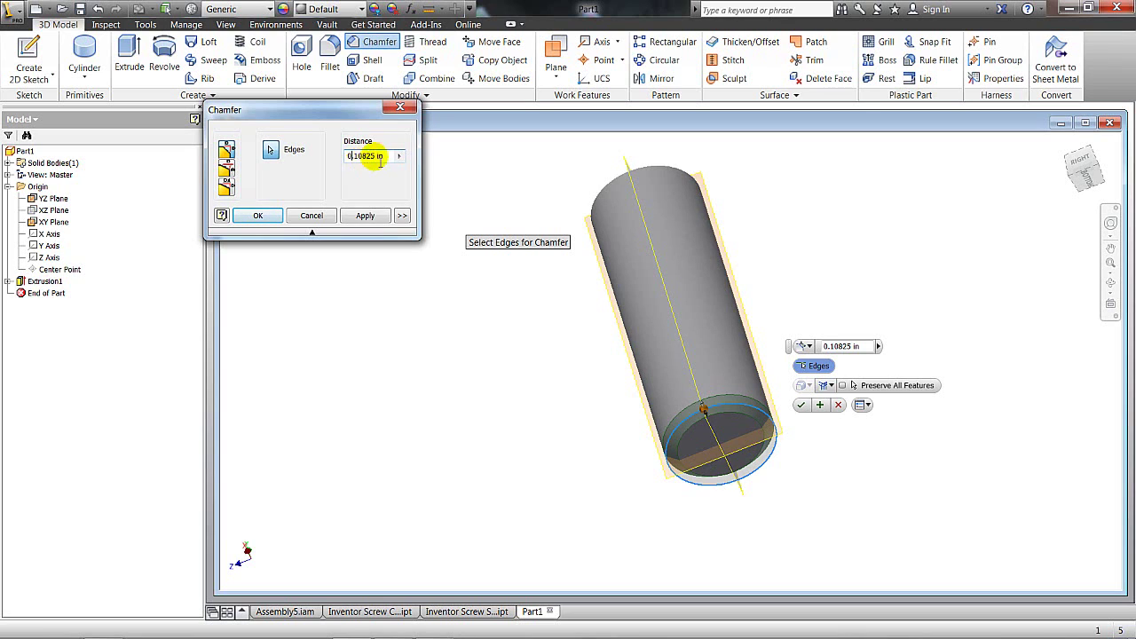
pyautogui.click(257, 217)
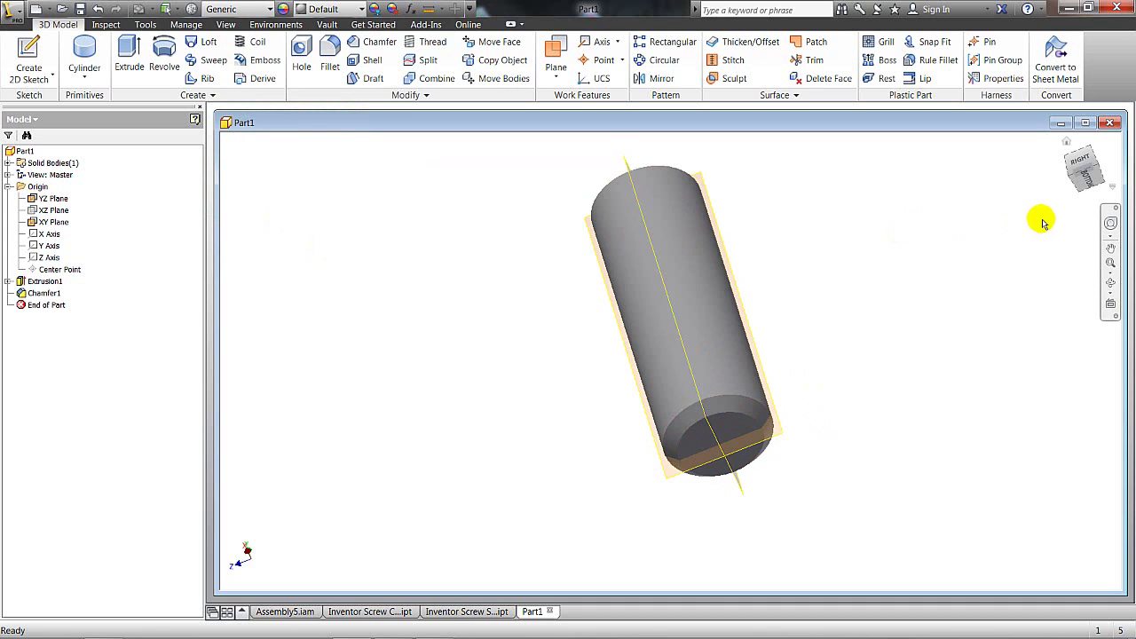
# On the cylinder's top face, sketch a circumscribed six-sided polygon centred on the origin, about 3.02 in across flats
pyautogui.moveTo(1073, 161); pyautogui.dragTo(1072, 245)
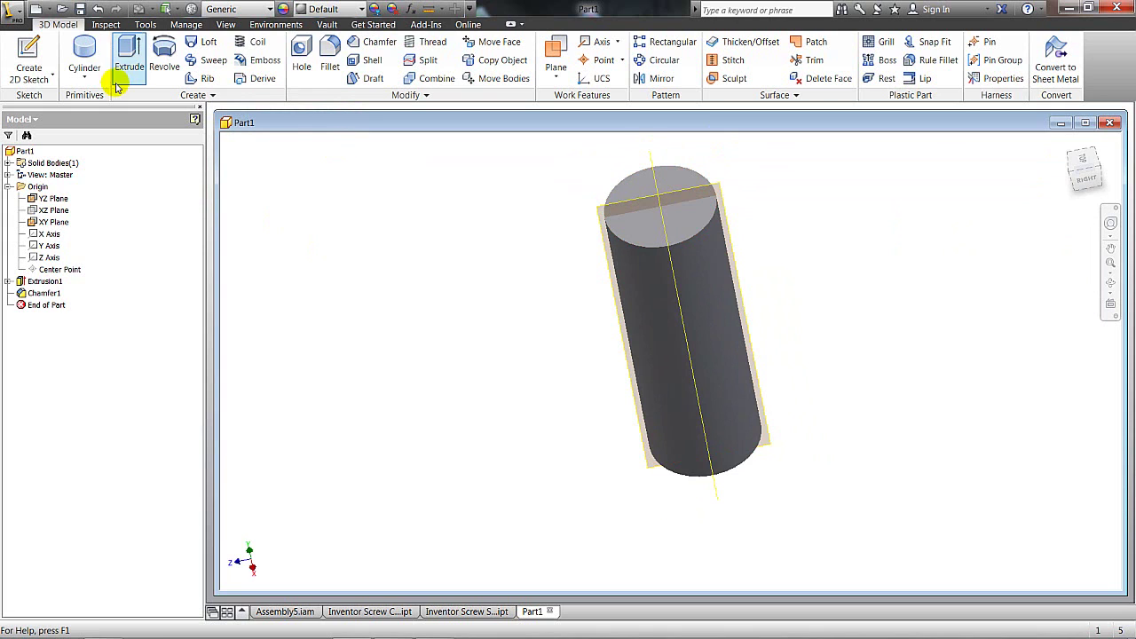
pyautogui.click(26, 51)
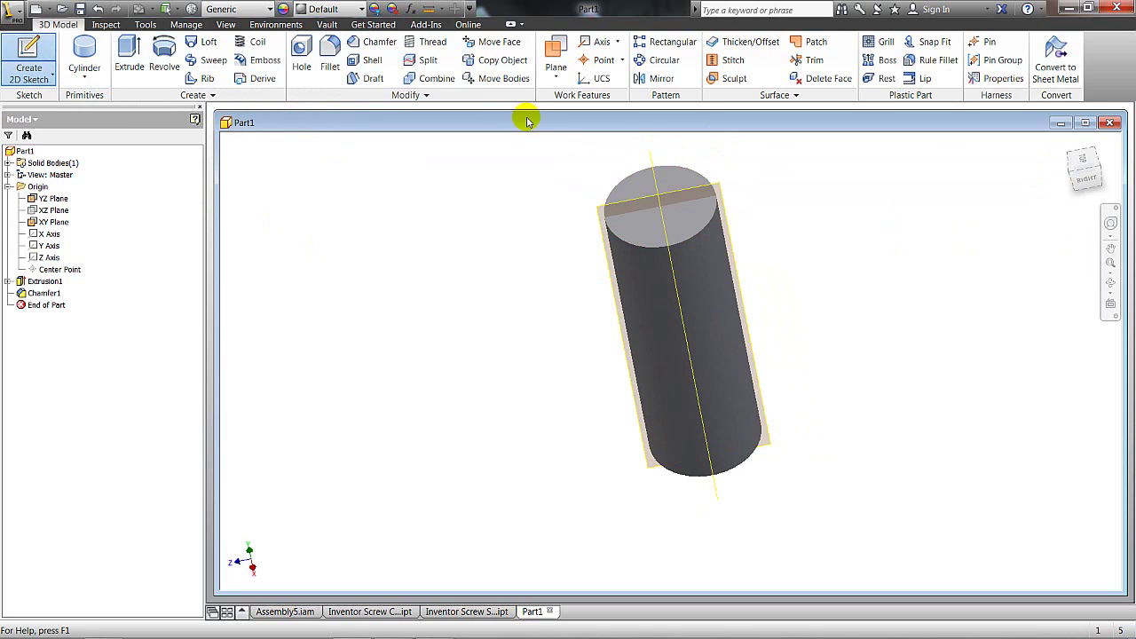
pyautogui.click(630, 185)
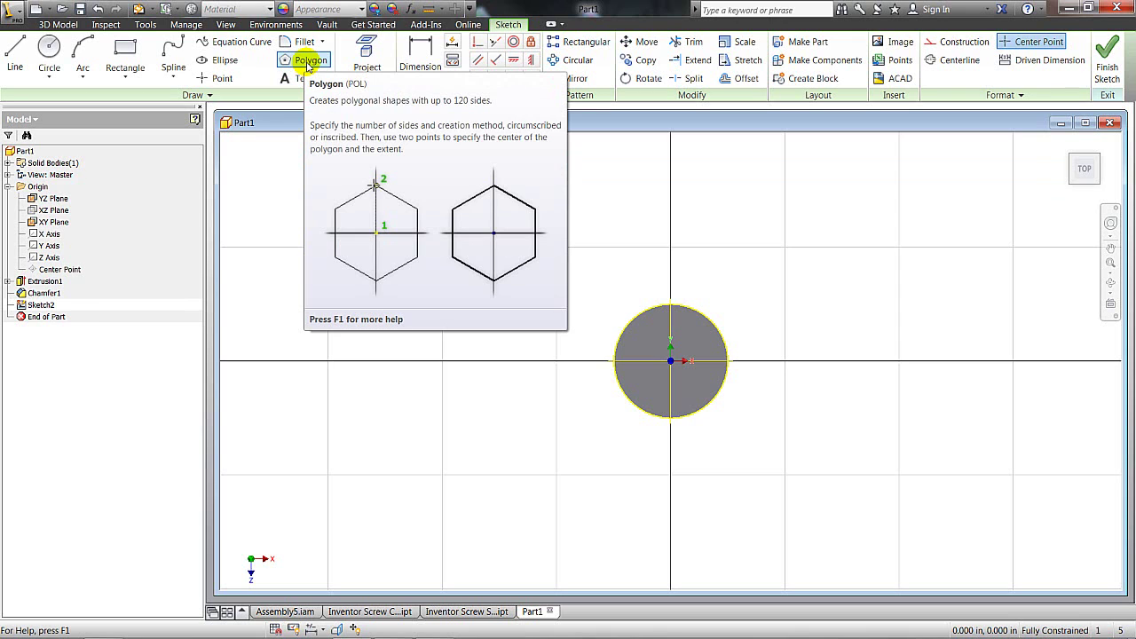
pyautogui.click(308, 63)
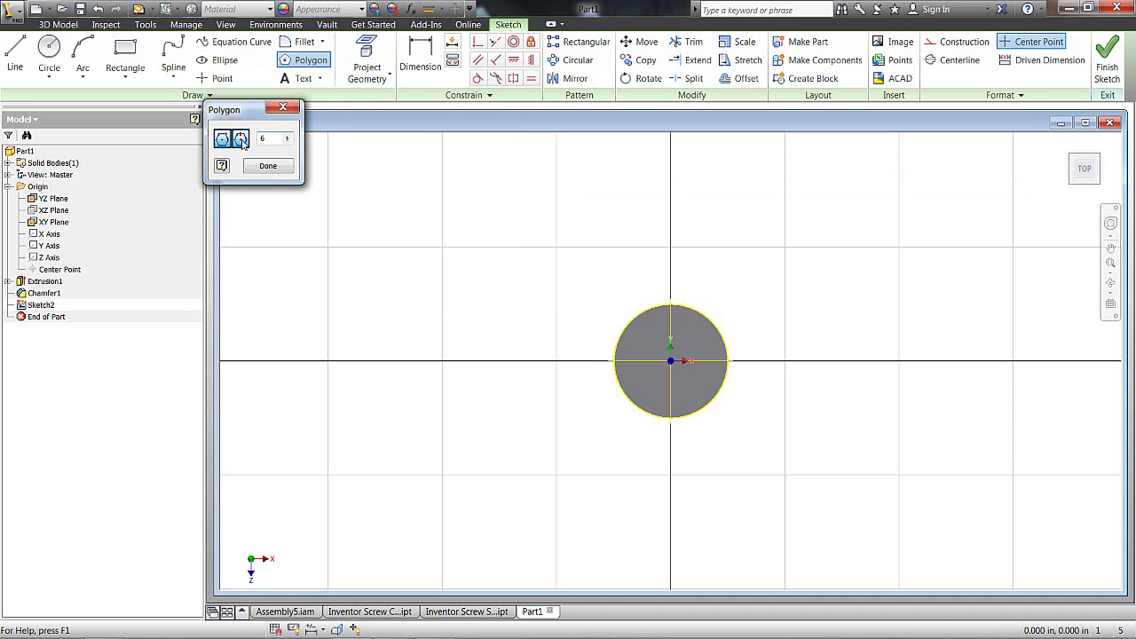
pyautogui.click(241, 139)
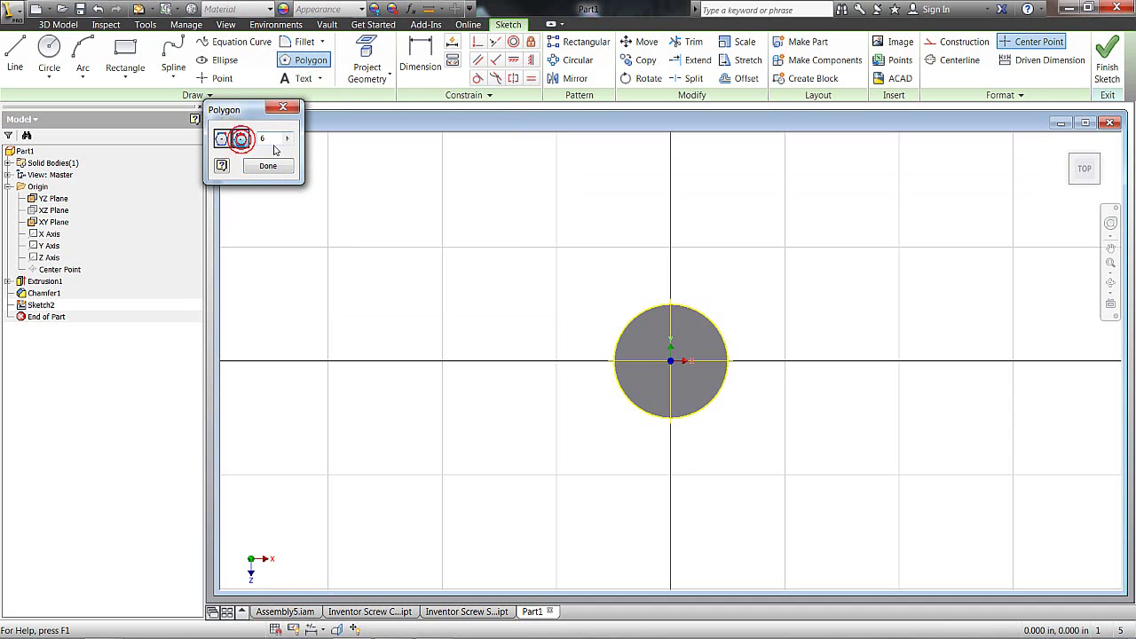
pyautogui.click(671, 361)
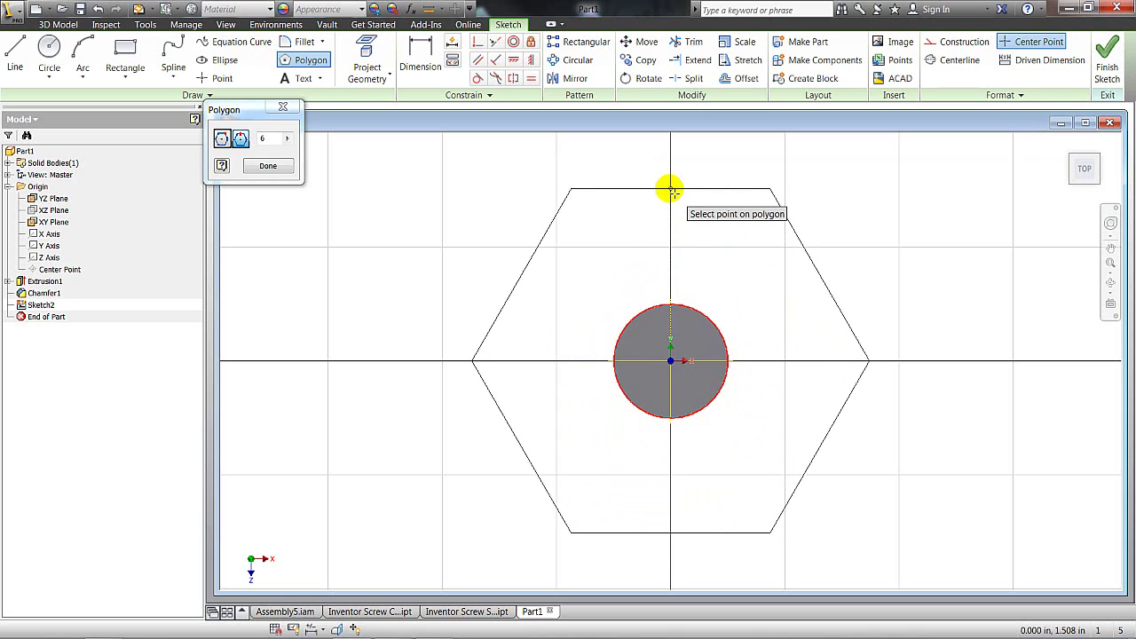
pyautogui.click(672, 189)
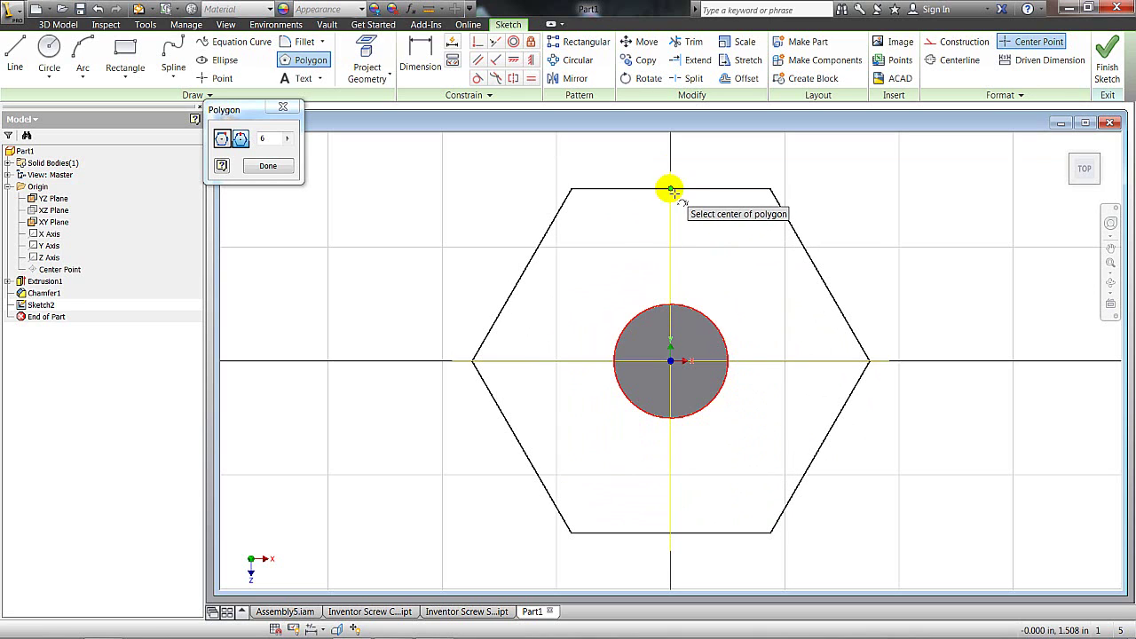
pyautogui.rightClick(342, 177)
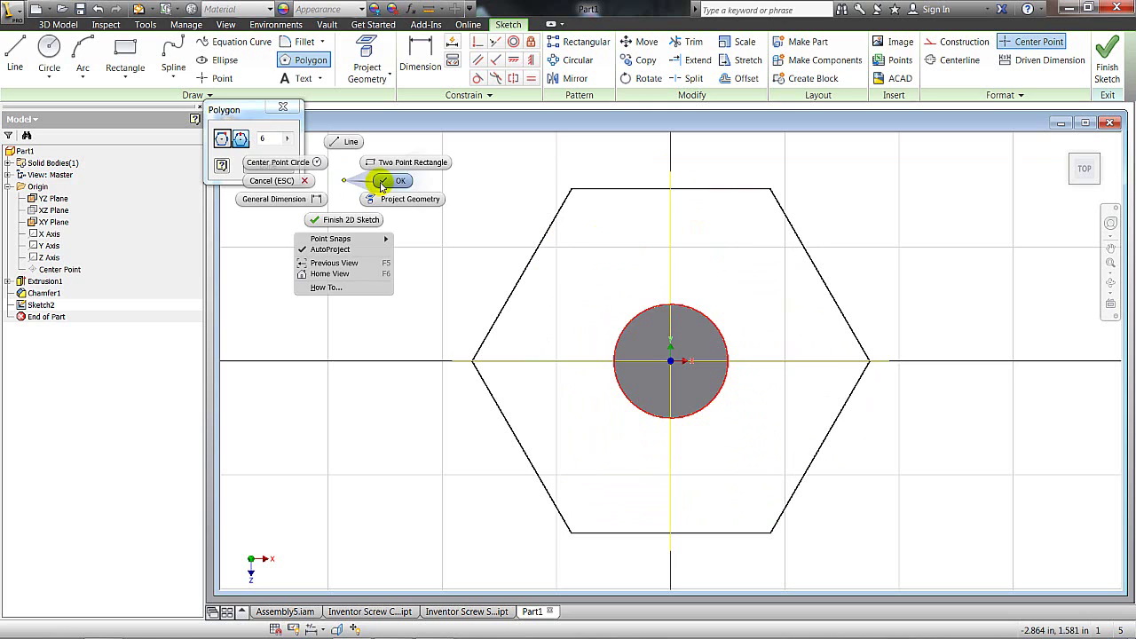
pyautogui.click(381, 180)
# Dimension the hexagon's distance across its upper and lower flats as 1.5 in
pyautogui.click(420, 56)
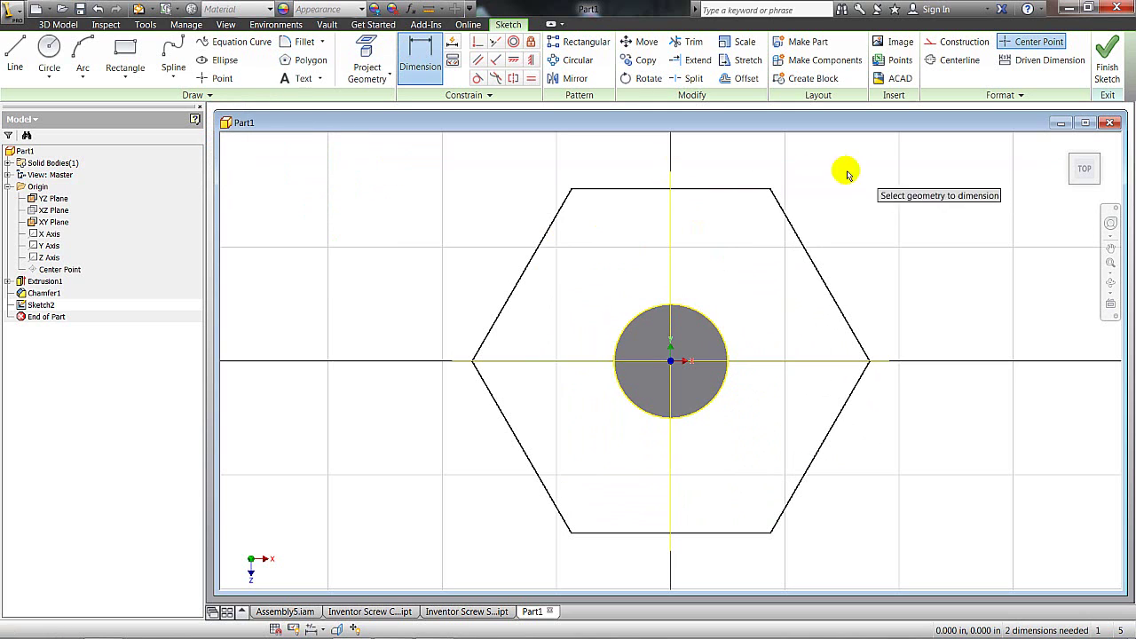
pyautogui.click(751, 190)
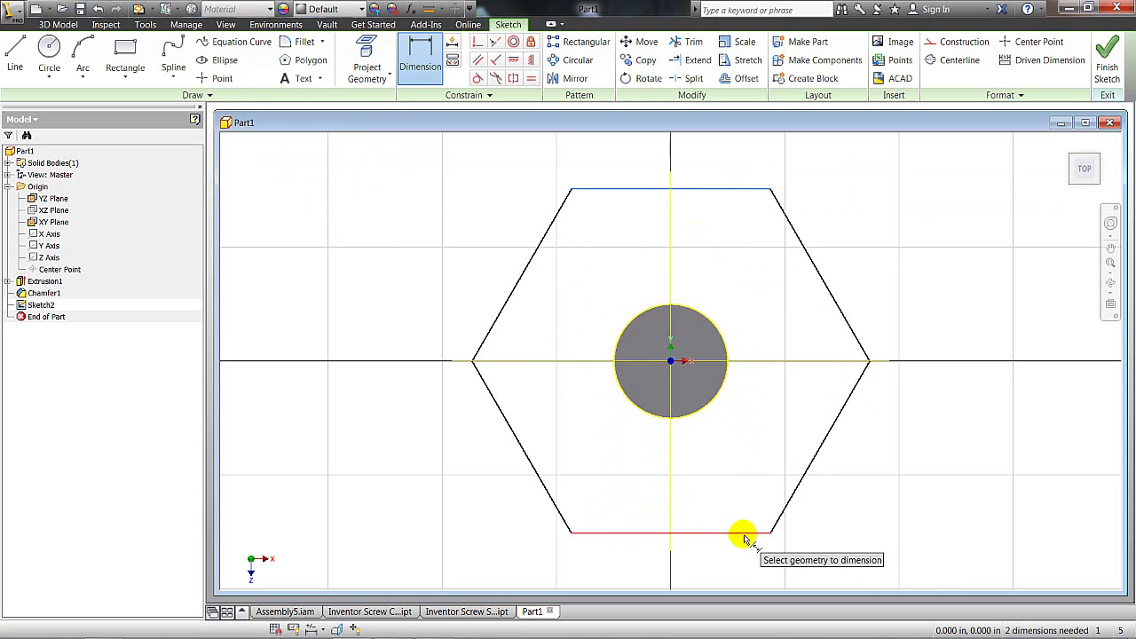
pyautogui.click(743, 533)
pyautogui.click(973, 298)
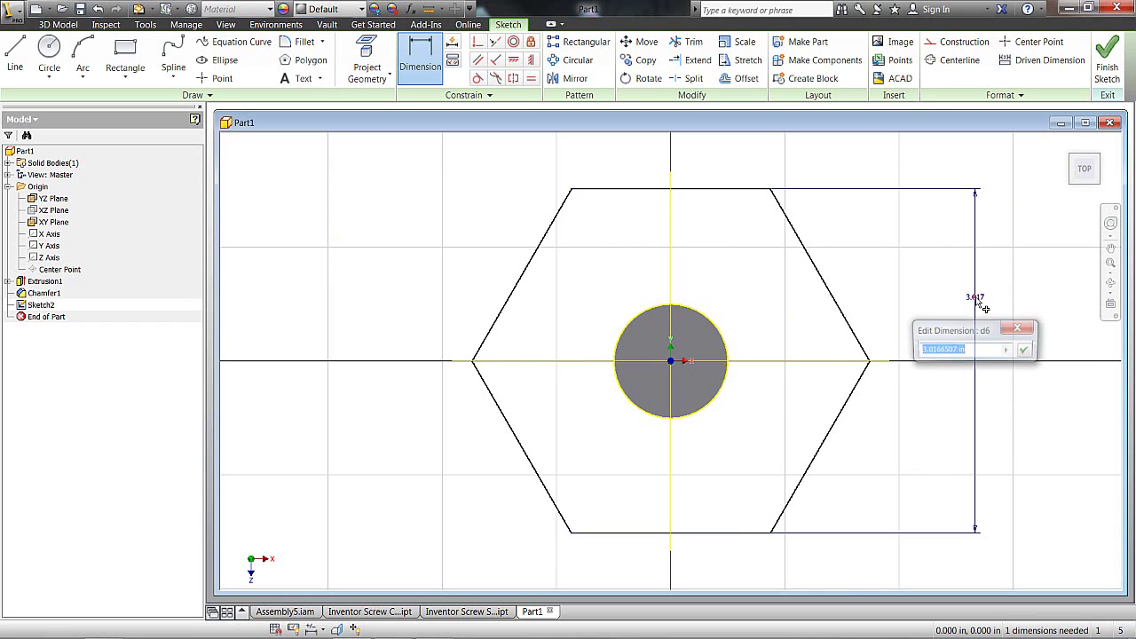
pyautogui.write('1.5')
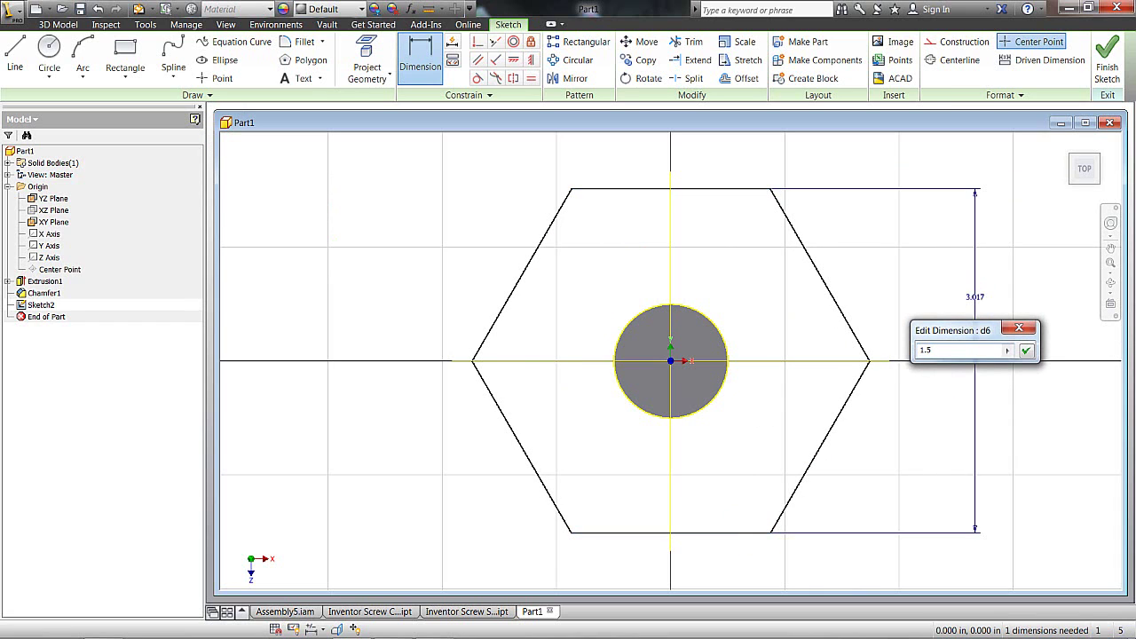
pyautogui.press('Return')
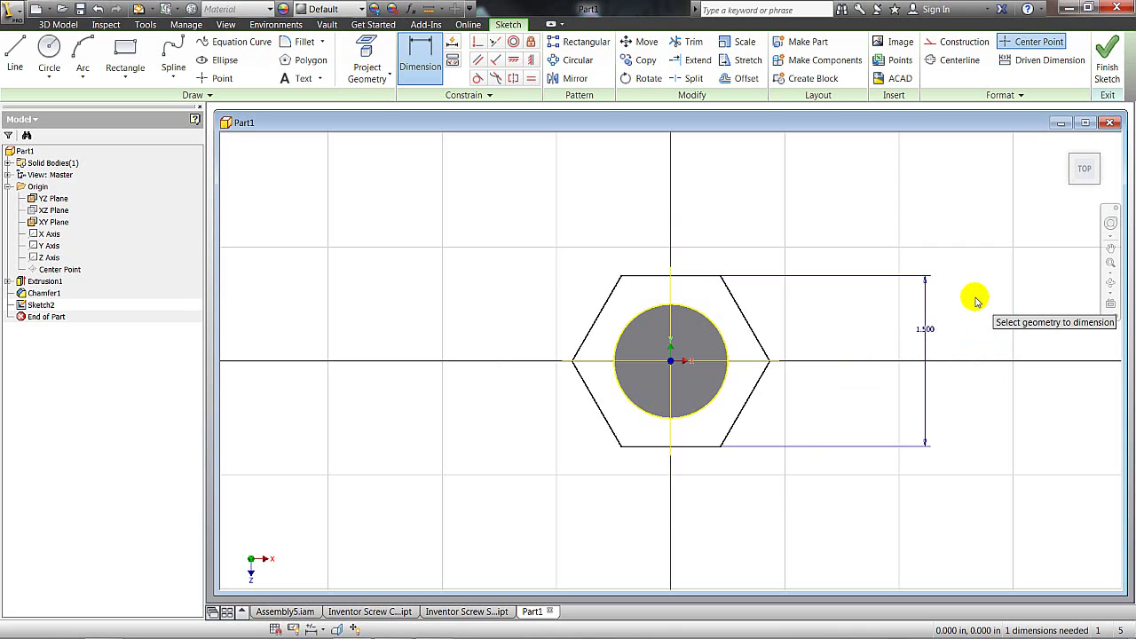
pyautogui.click(1059, 46)
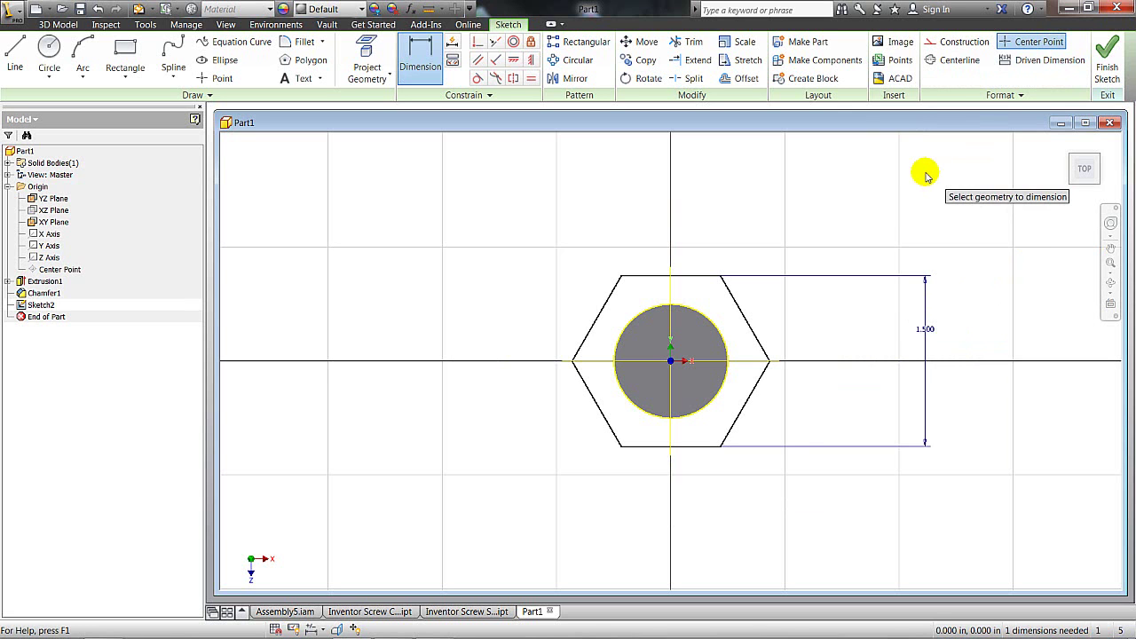
pyautogui.rightClick(925, 175)
pyautogui.click(947, 177)
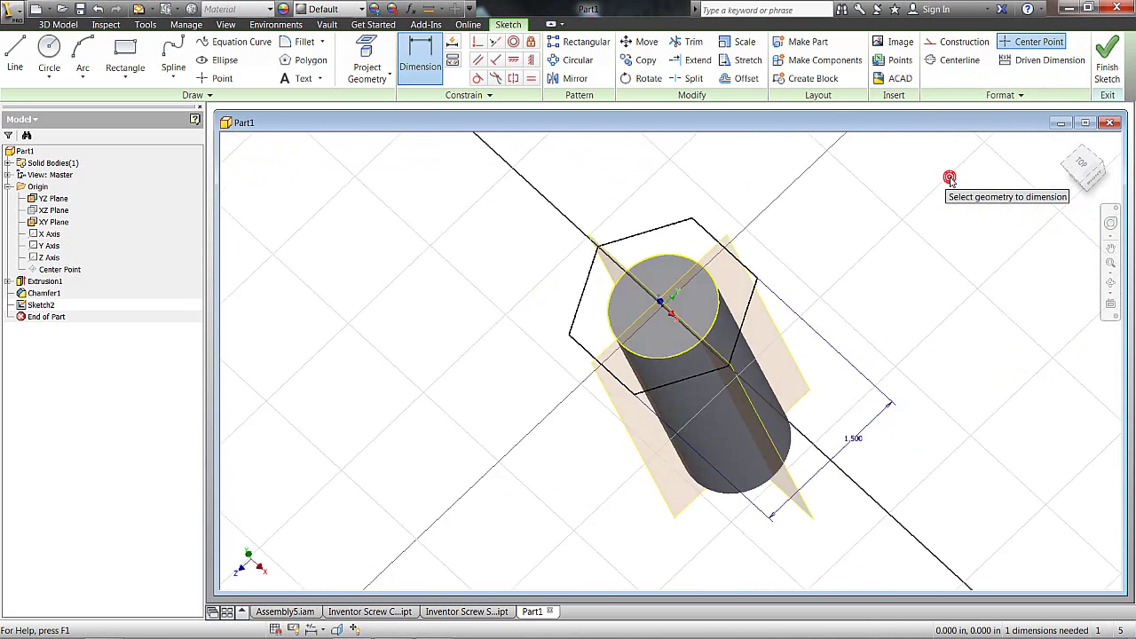
# Extrude both the hexagonal ring and the inner circle profile 0.5 in upward to form the solid screw head
pyautogui.press('e')
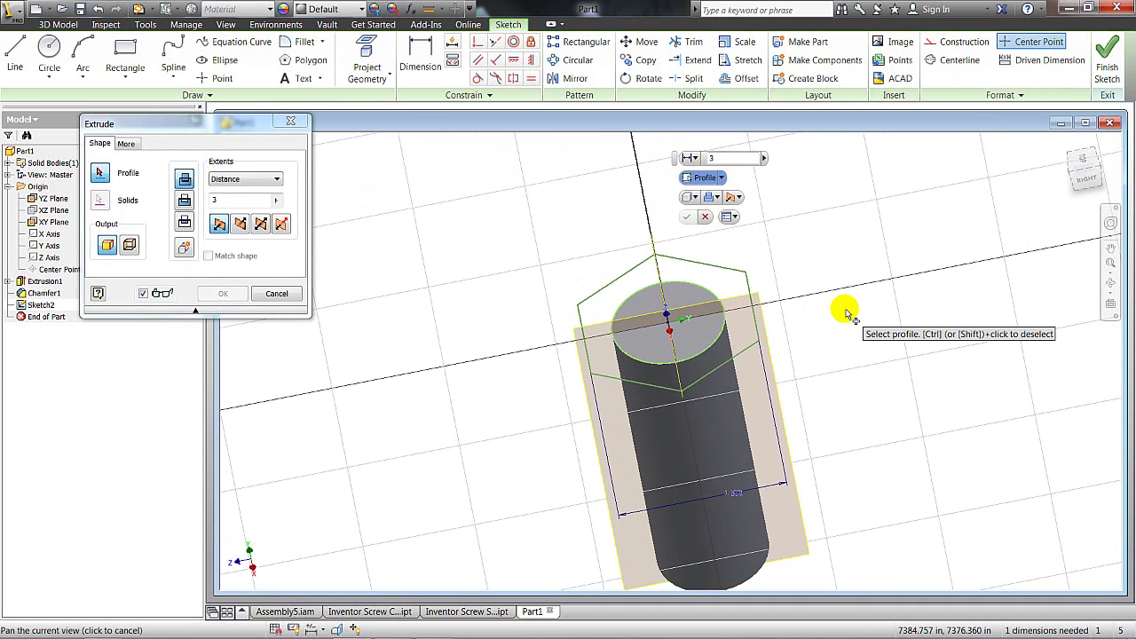
pyautogui.doubleClick(712, 159)
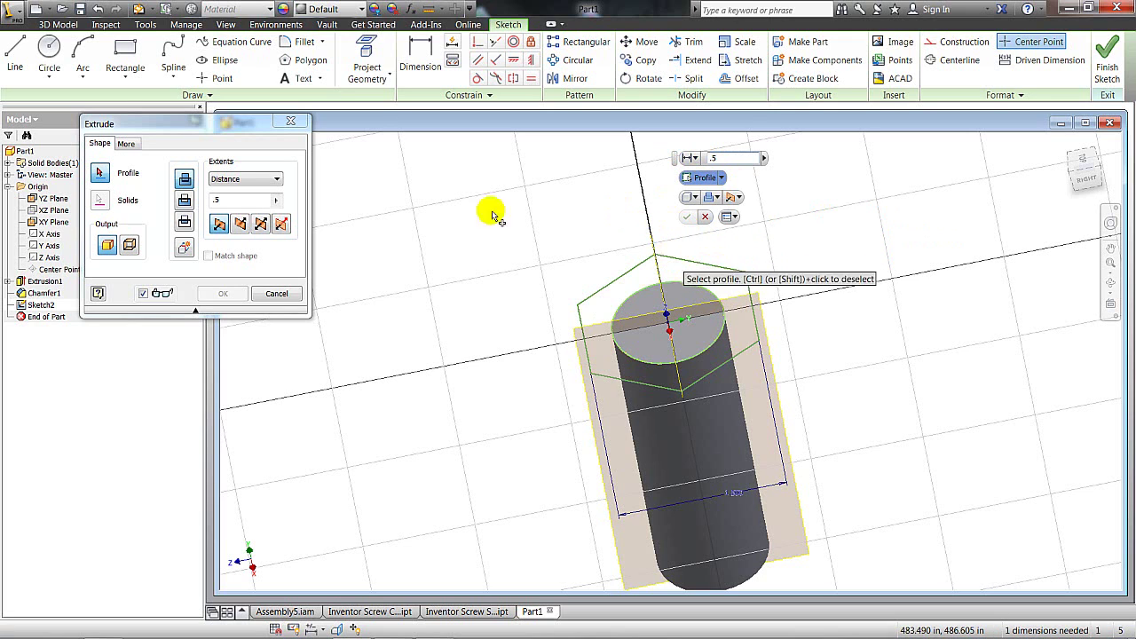
pyautogui.click(690, 268)
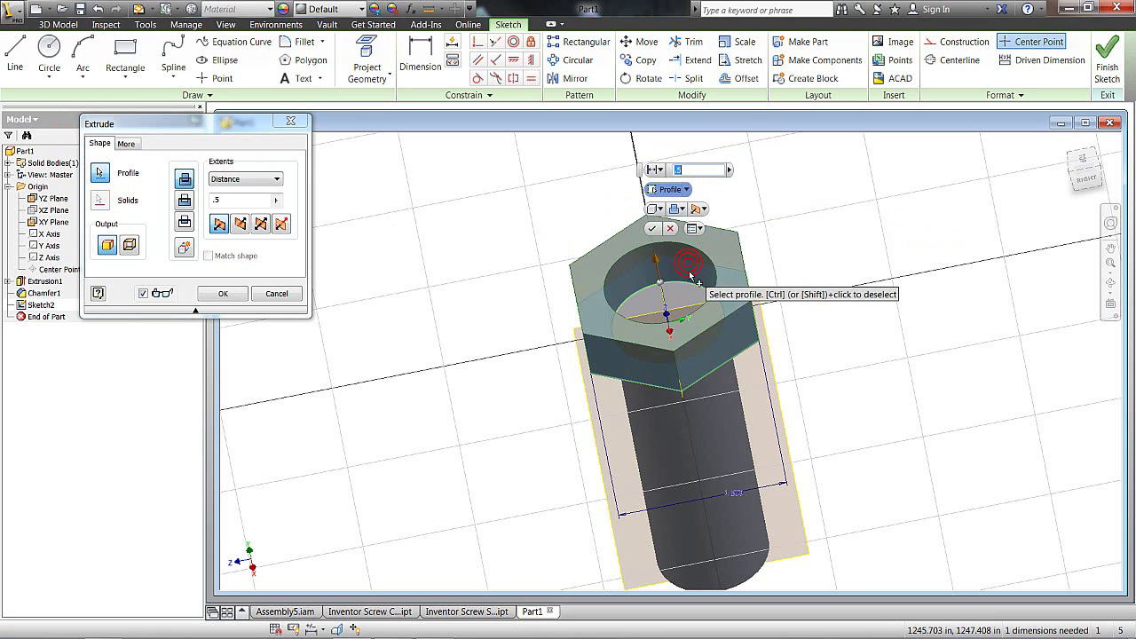
pyautogui.click(683, 284)
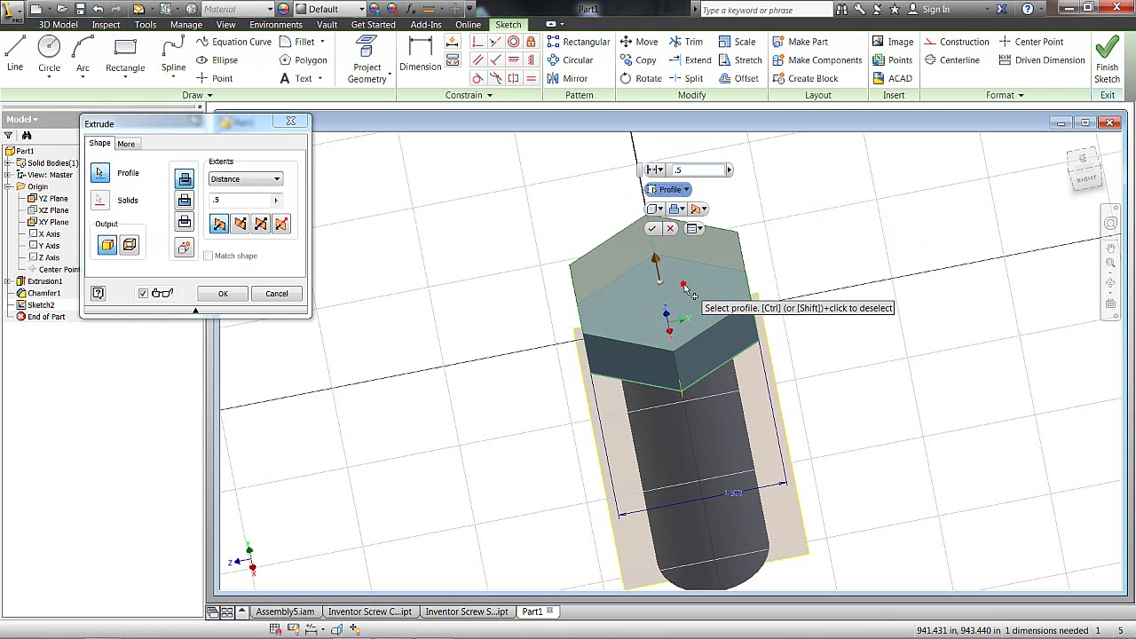
pyautogui.click(654, 226)
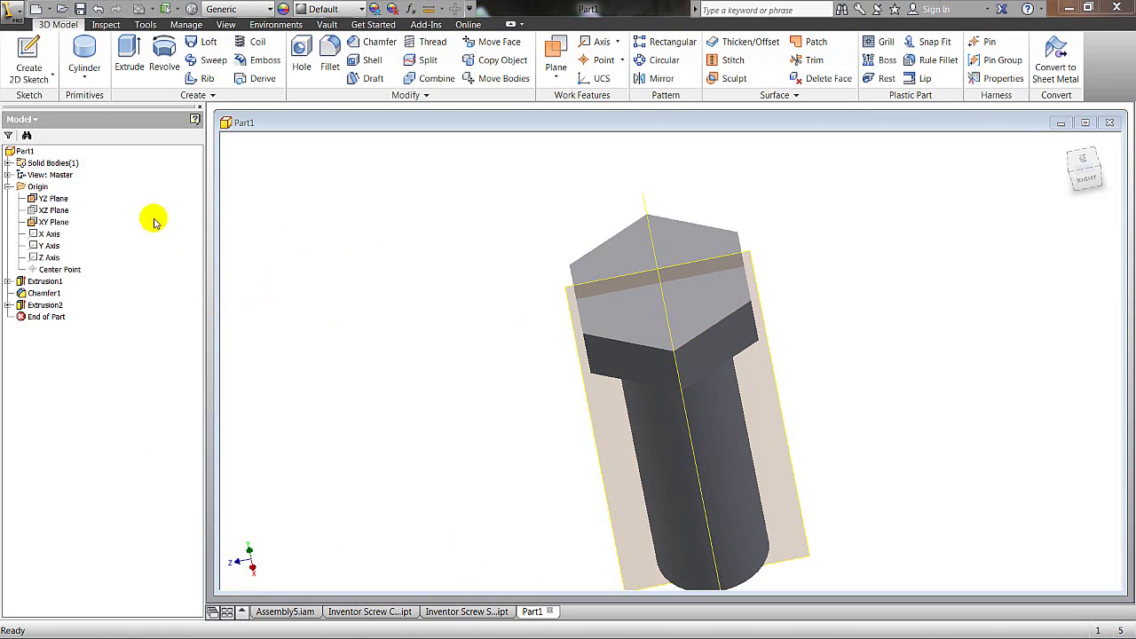
# Edit the hexagonal head's extrusion and set its distance to 0.7 in
pyautogui.click(8, 304)
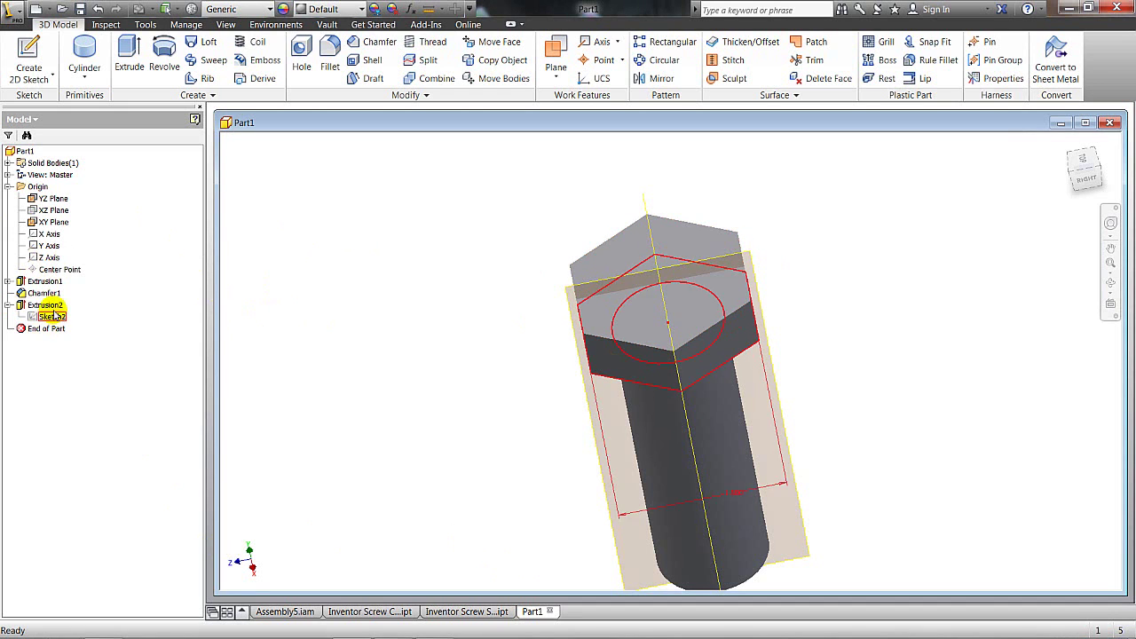
pyautogui.rightClick(49, 305)
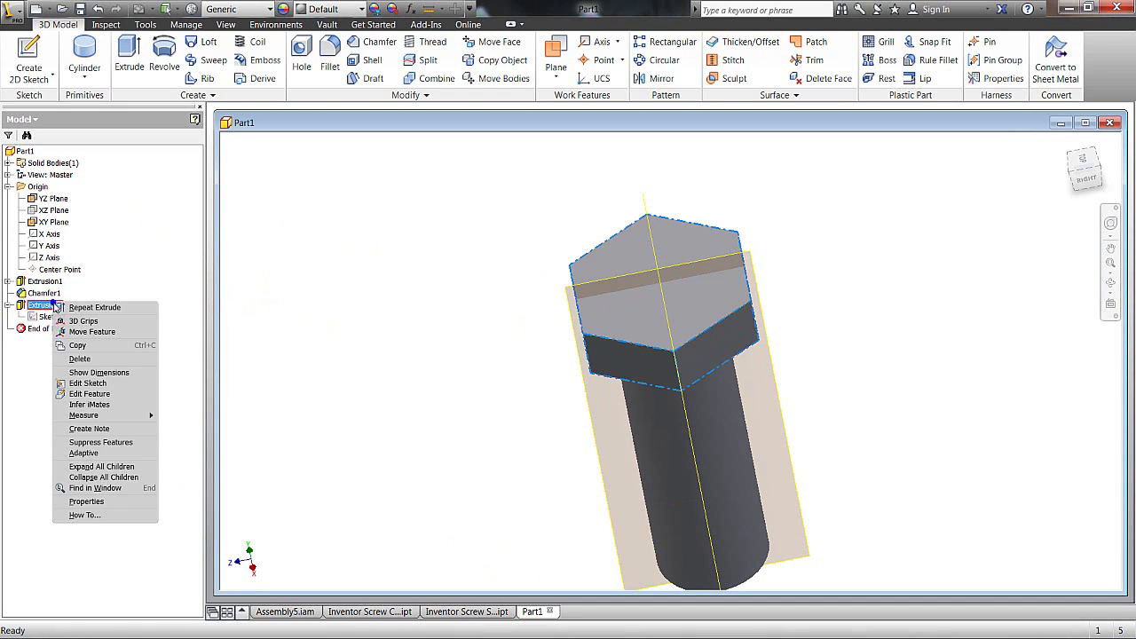
pyautogui.click(89, 393)
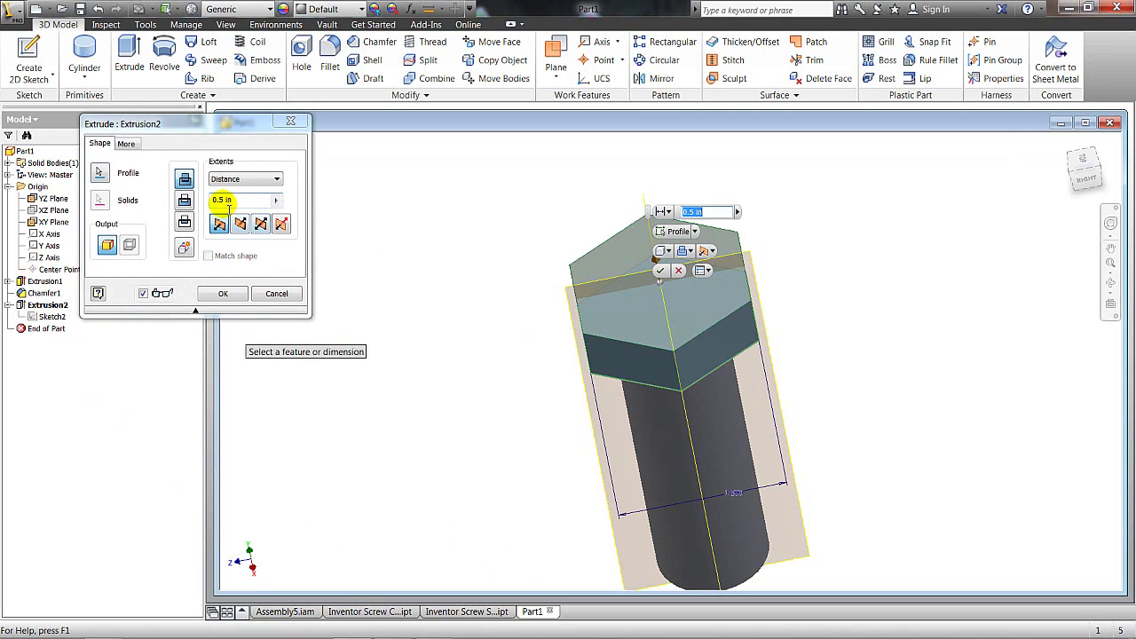
pyautogui.click(221, 202)
pyautogui.press('BackSpace')
pyautogui.write('7')
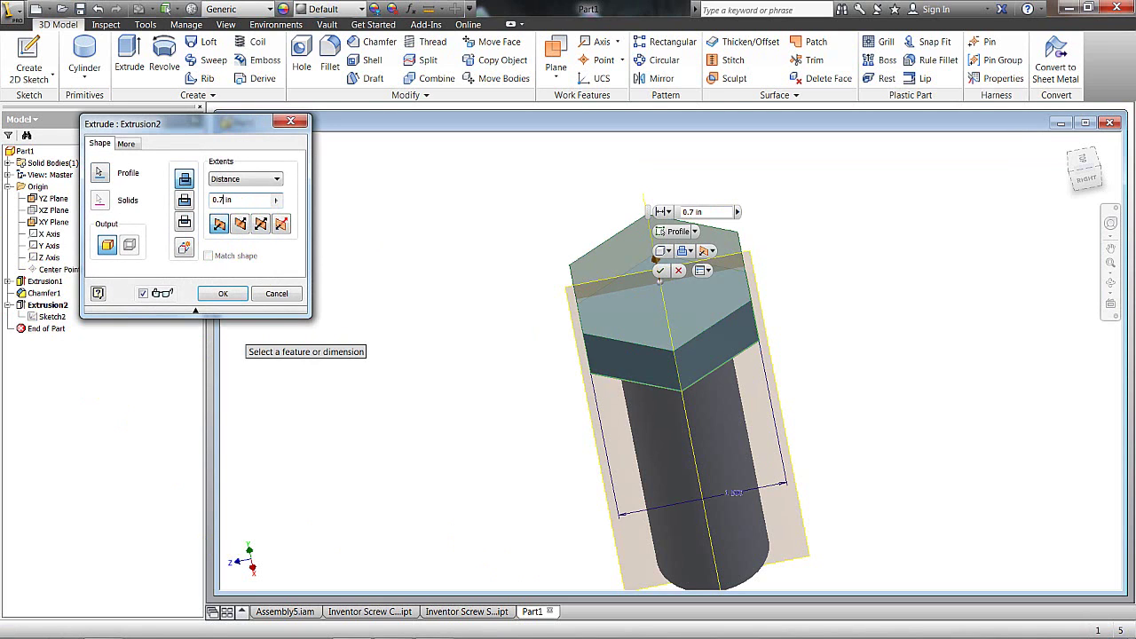
pyautogui.click(224, 294)
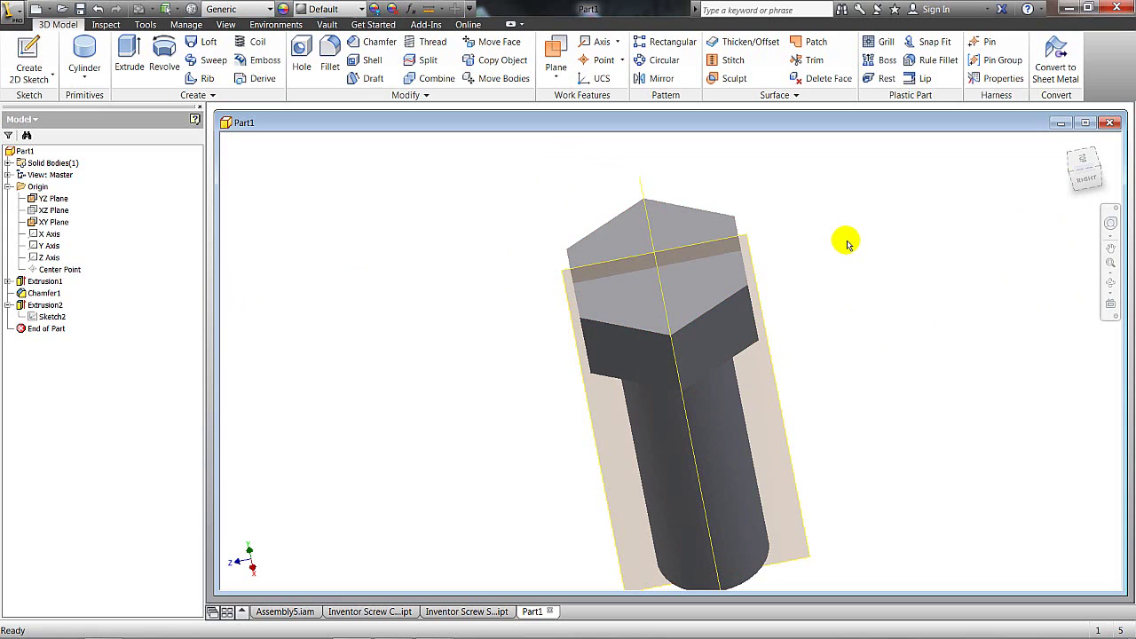
# Hide the YZ and XY origin planes that run through the screw
pyautogui.rightClick(776, 405)
pyautogui.click(802, 423)
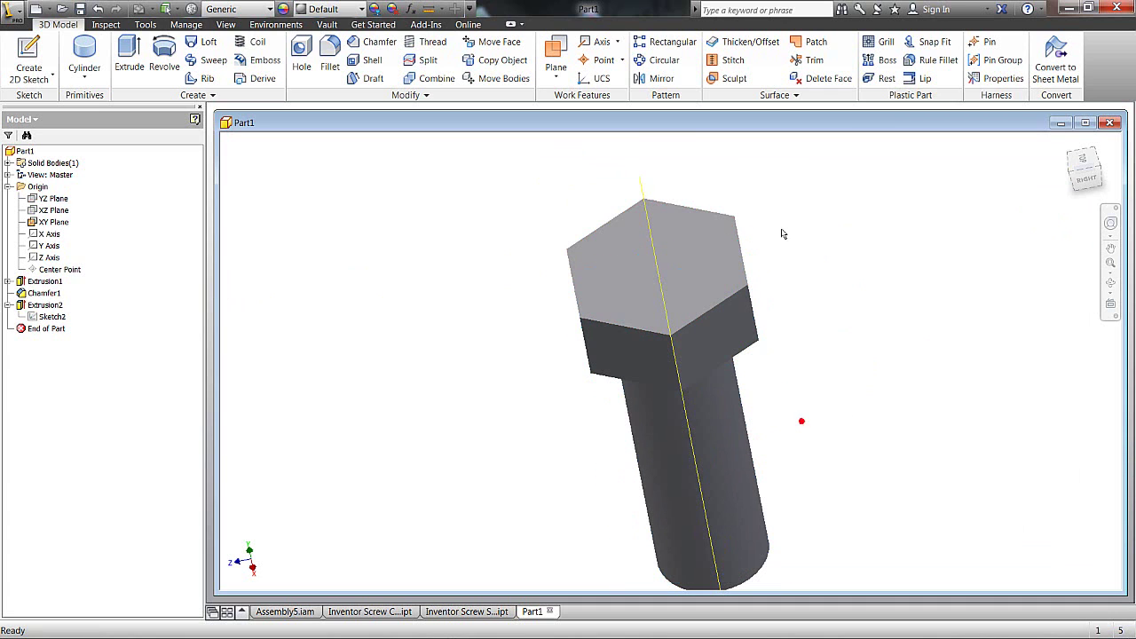
pyautogui.click(643, 184)
pyautogui.rightClick(641, 184)
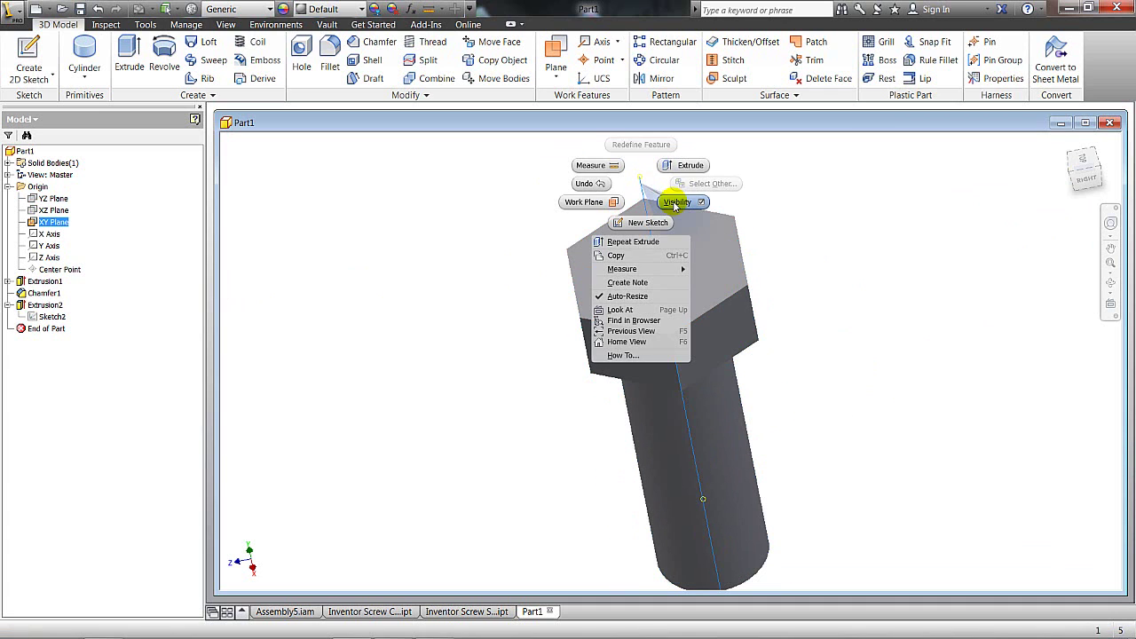
pyautogui.click(677, 201)
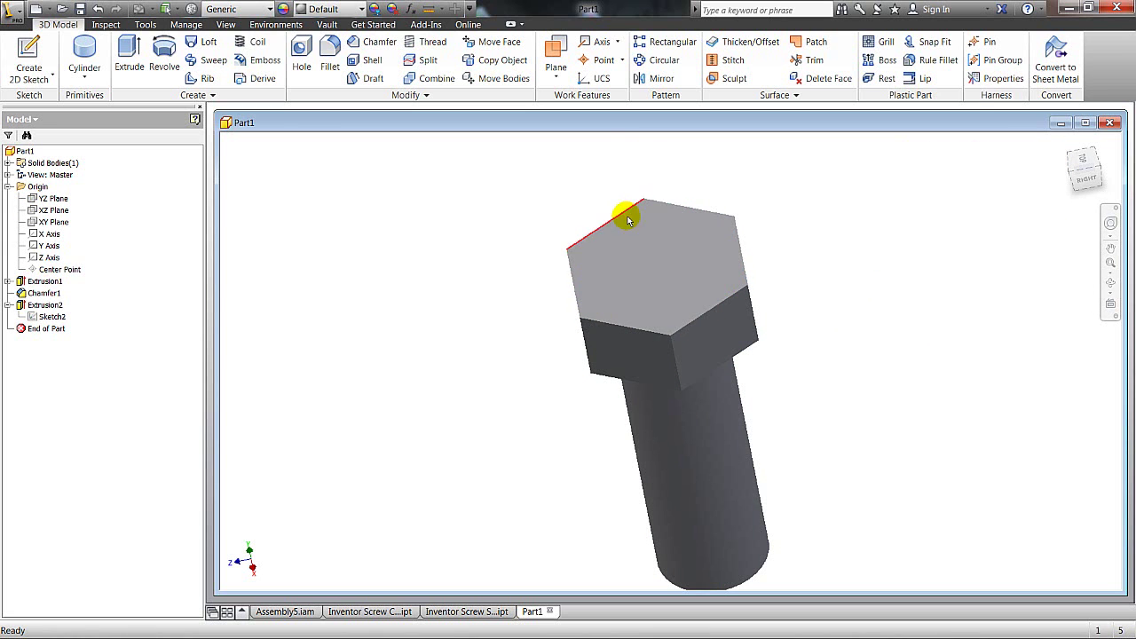
# On the head's top face, sketch a 1.5 in diameter circle centred on the origin and touching the hexagon's flats
pyautogui.click(27, 52)
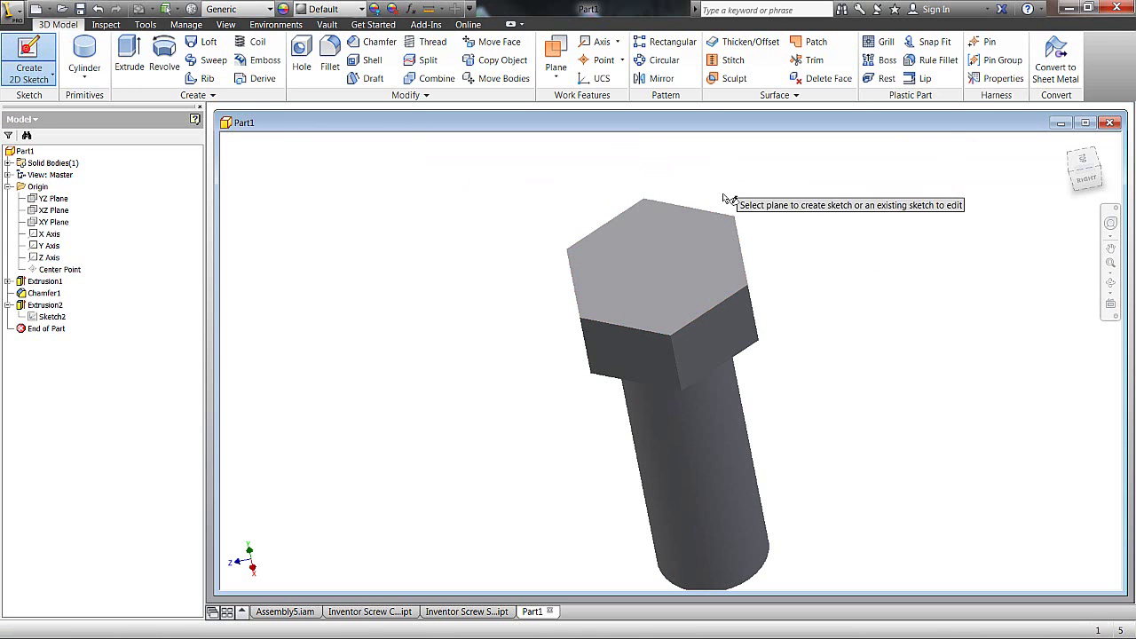
pyautogui.click(671, 228)
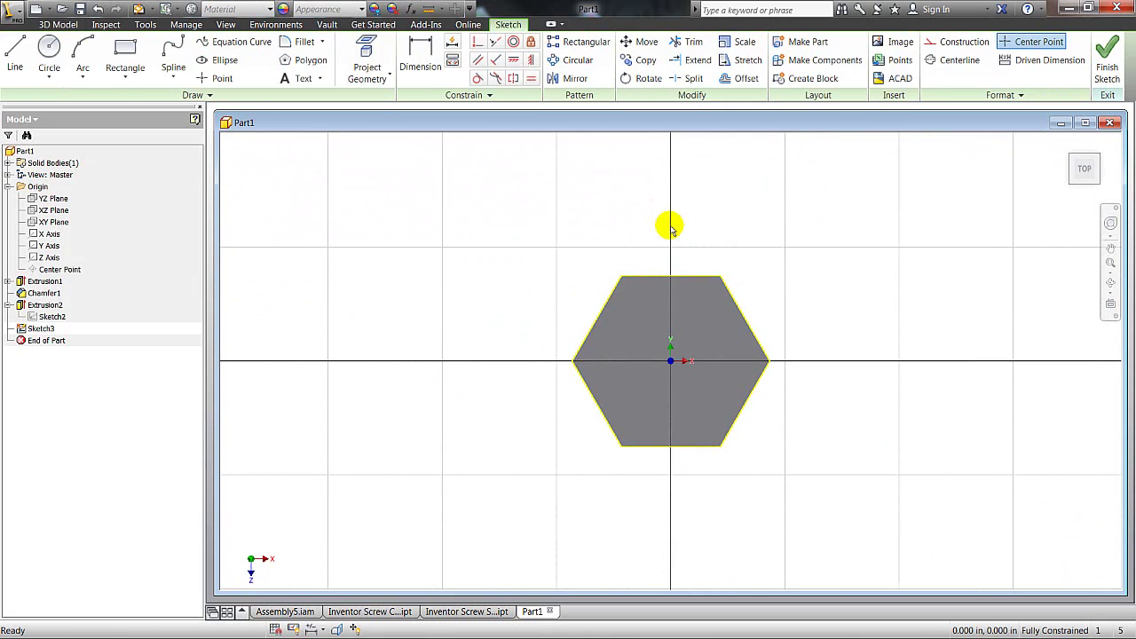
pyautogui.click(50, 50)
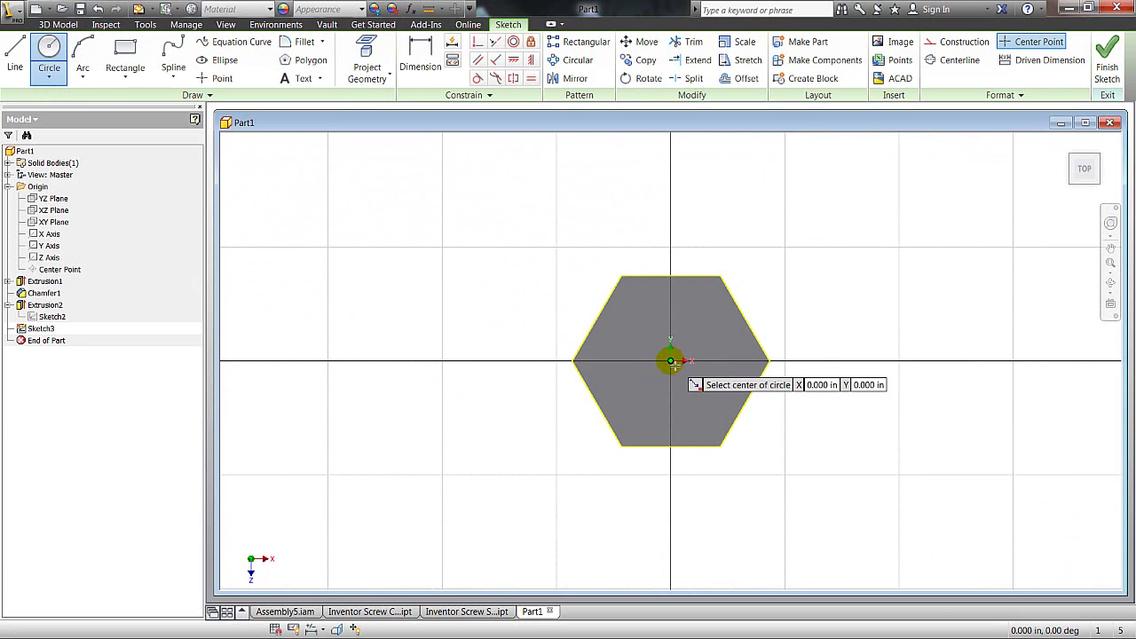
pyautogui.click(671, 361)
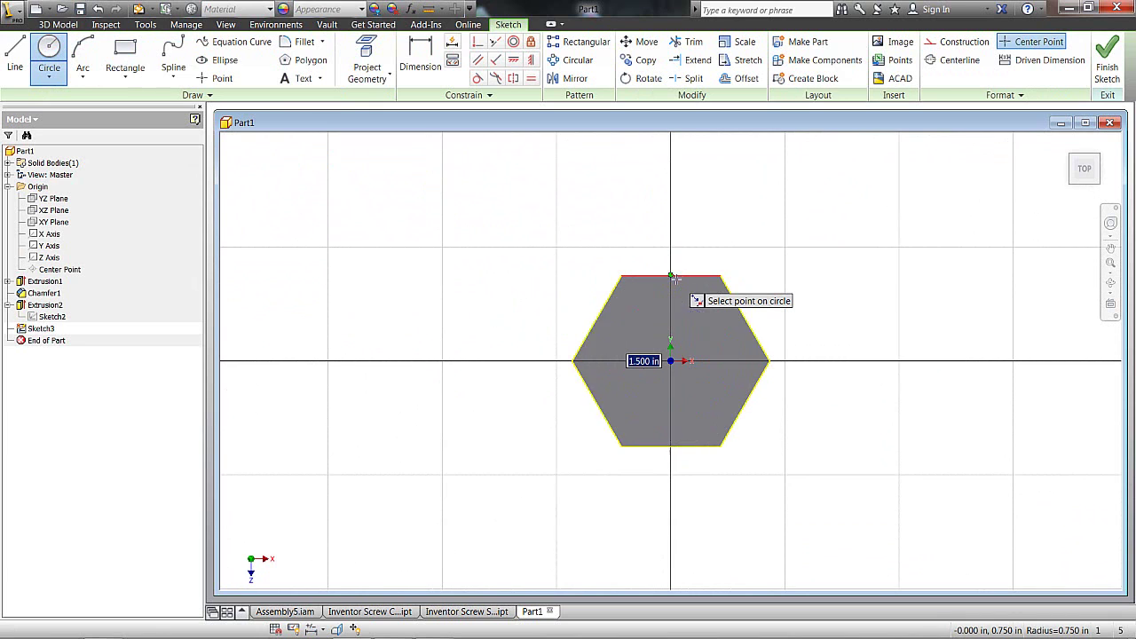
pyautogui.click(672, 276)
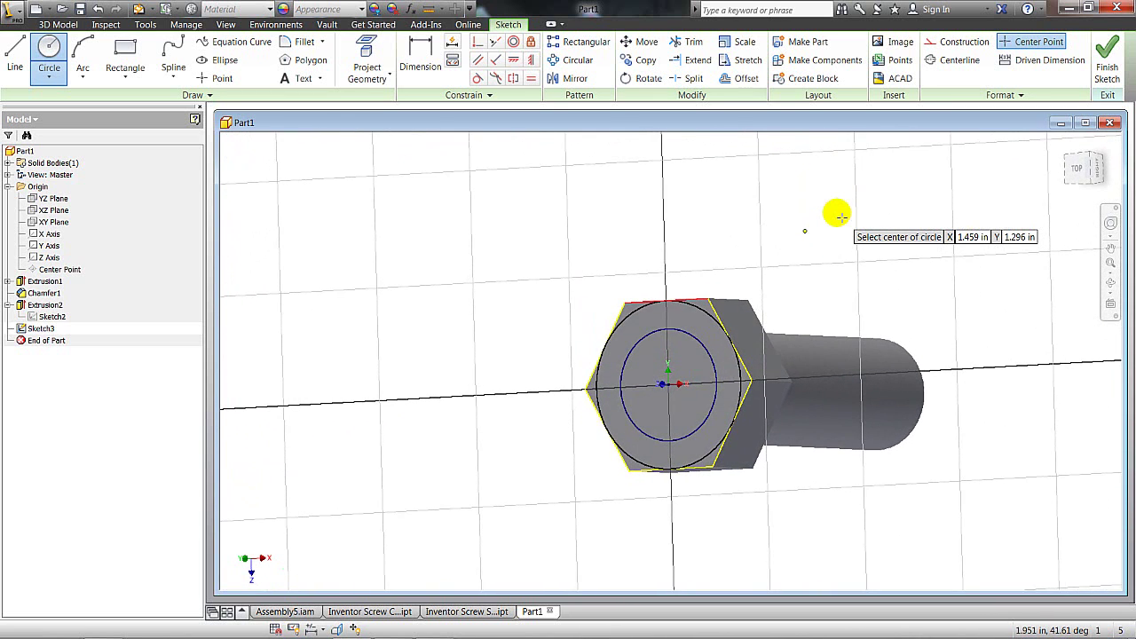
pyautogui.rightClick(841, 217)
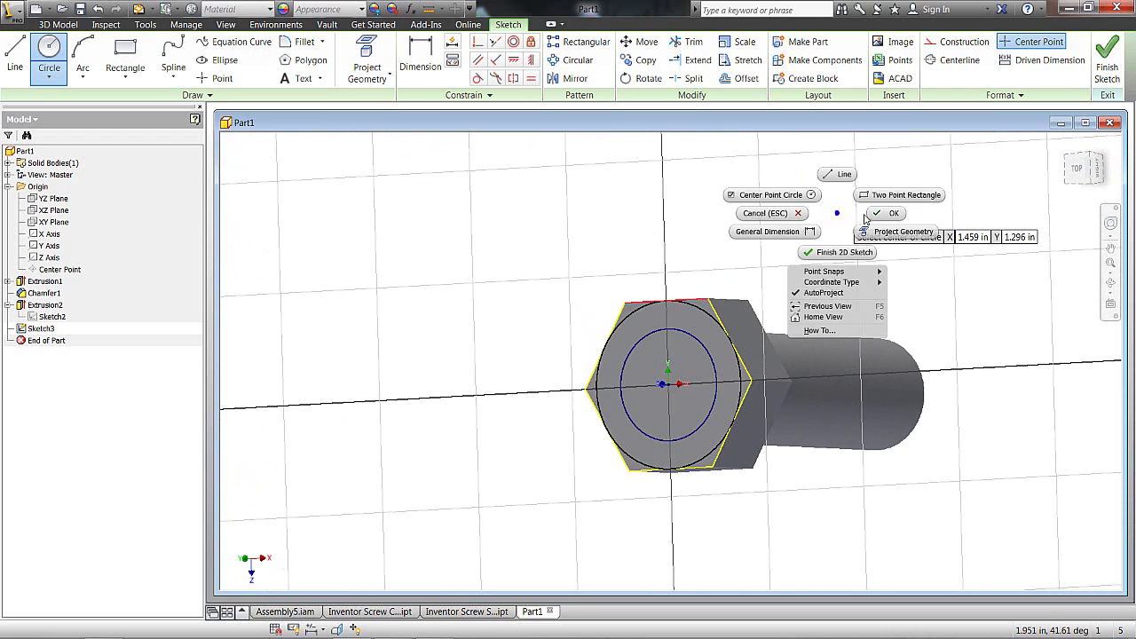
pyautogui.click(881, 214)
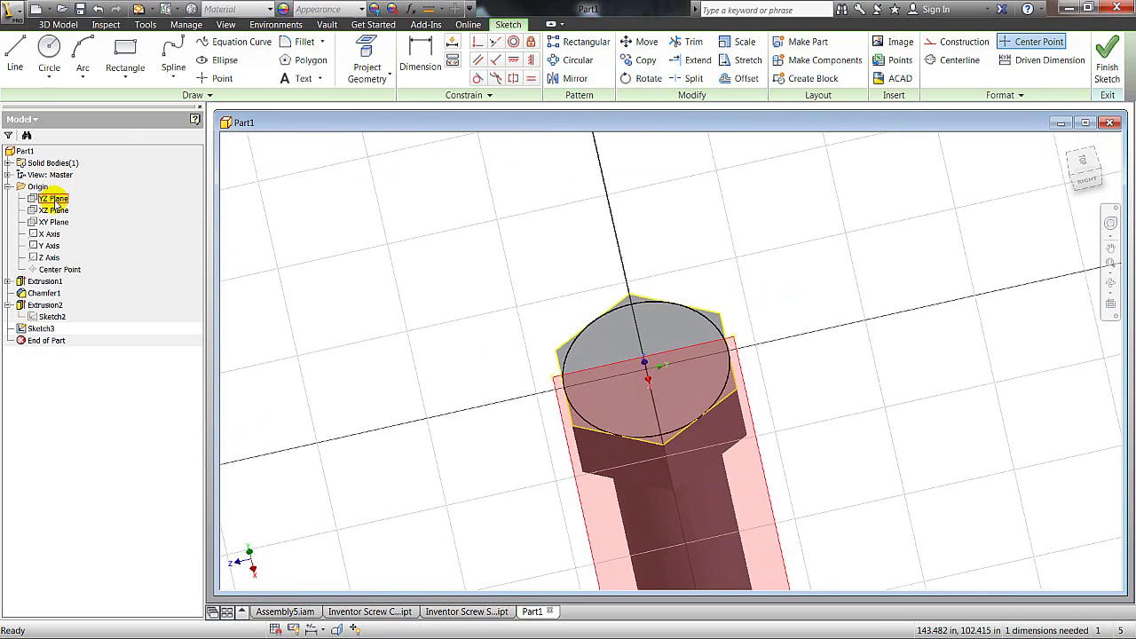
# Make the YZ origin plane visible and finish the circle sketch on the head
pyautogui.rightClick(55, 201)
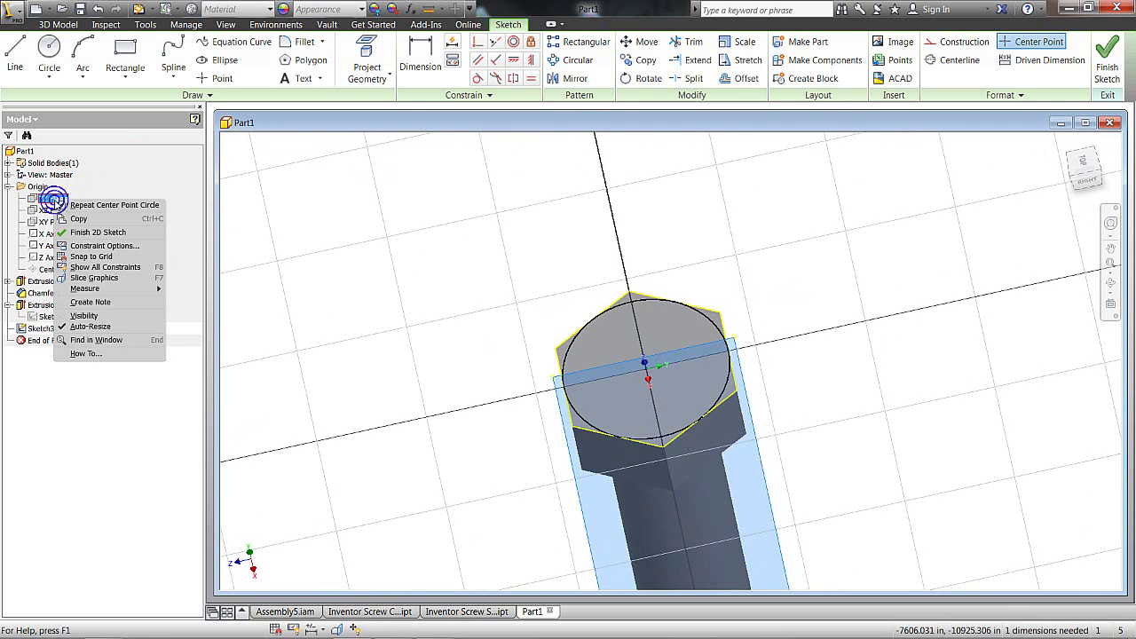
pyautogui.click(85, 315)
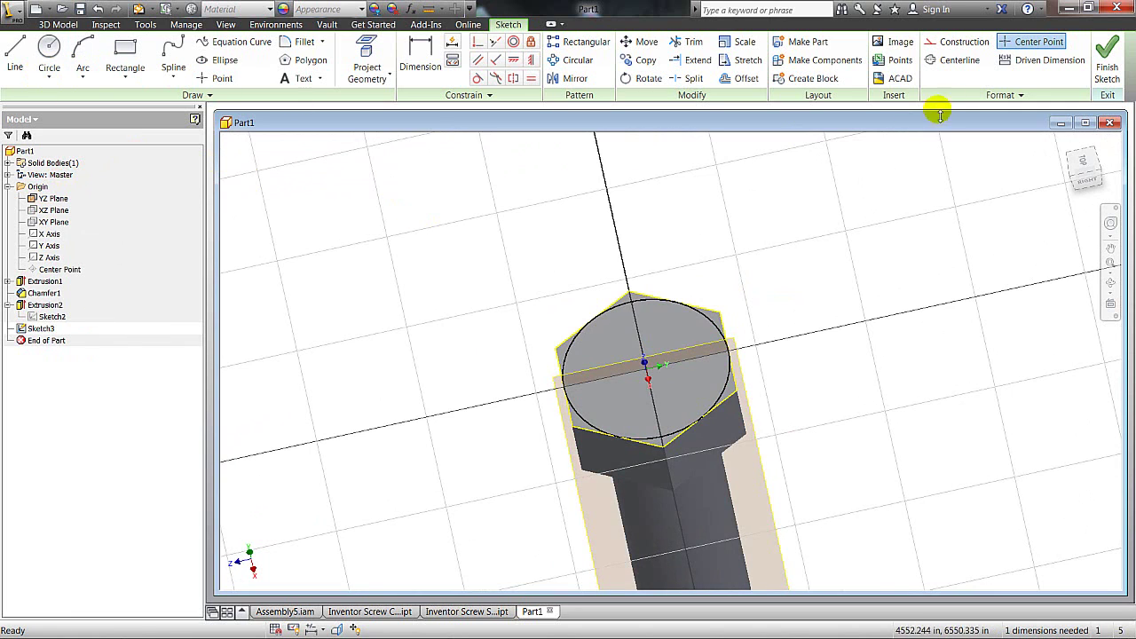
pyautogui.click(1108, 58)
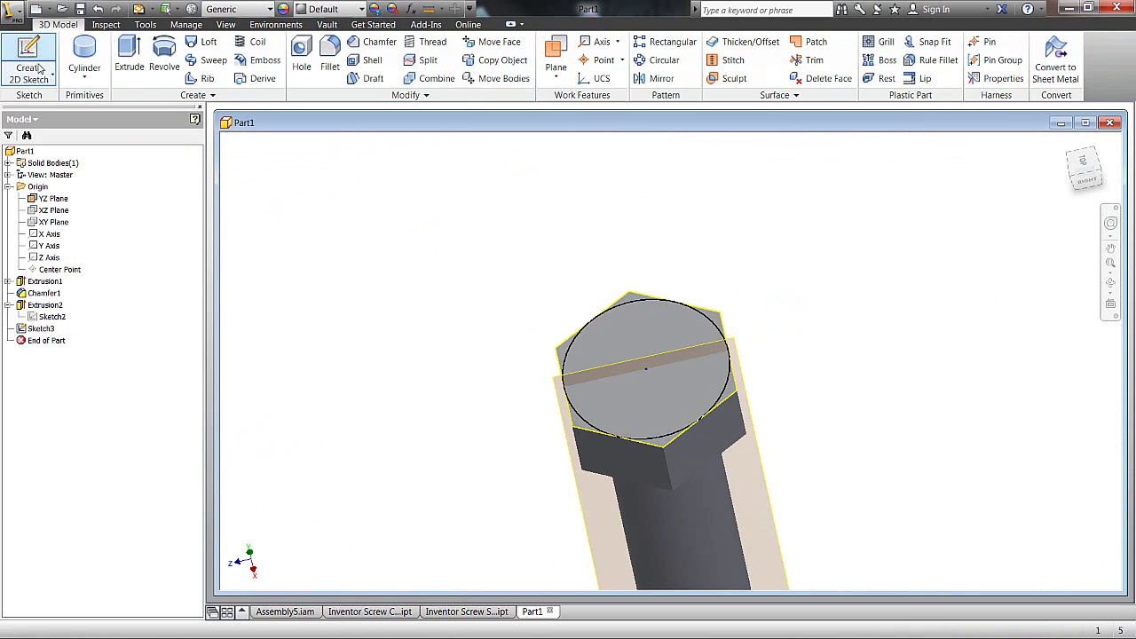
# Start a sketch on the YZ plane, view it squarely at the head's corner, and slice the model at the sketch plane
pyautogui.click(39, 68)
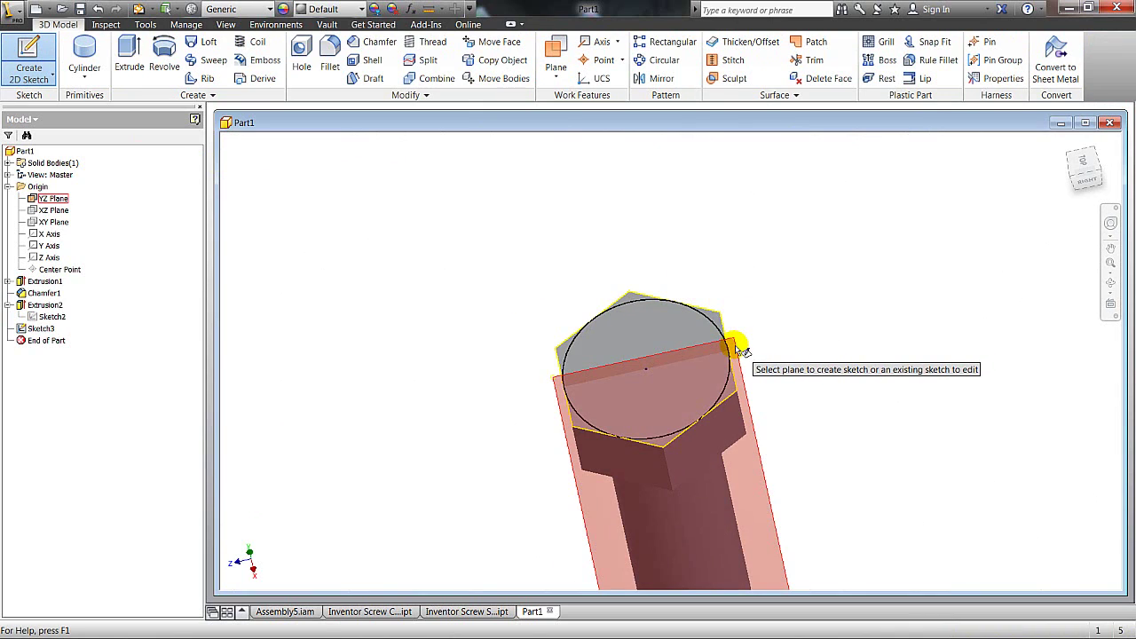
pyautogui.click(739, 349)
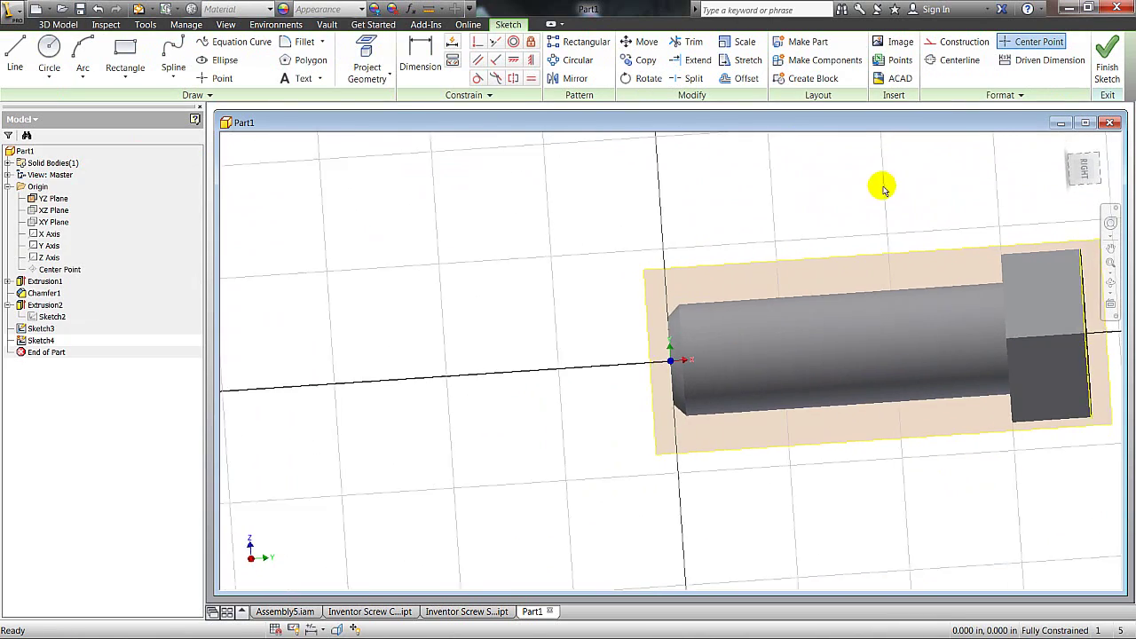
pyautogui.moveTo(662, 172); pyautogui.dragTo(601, 388, button='middle')
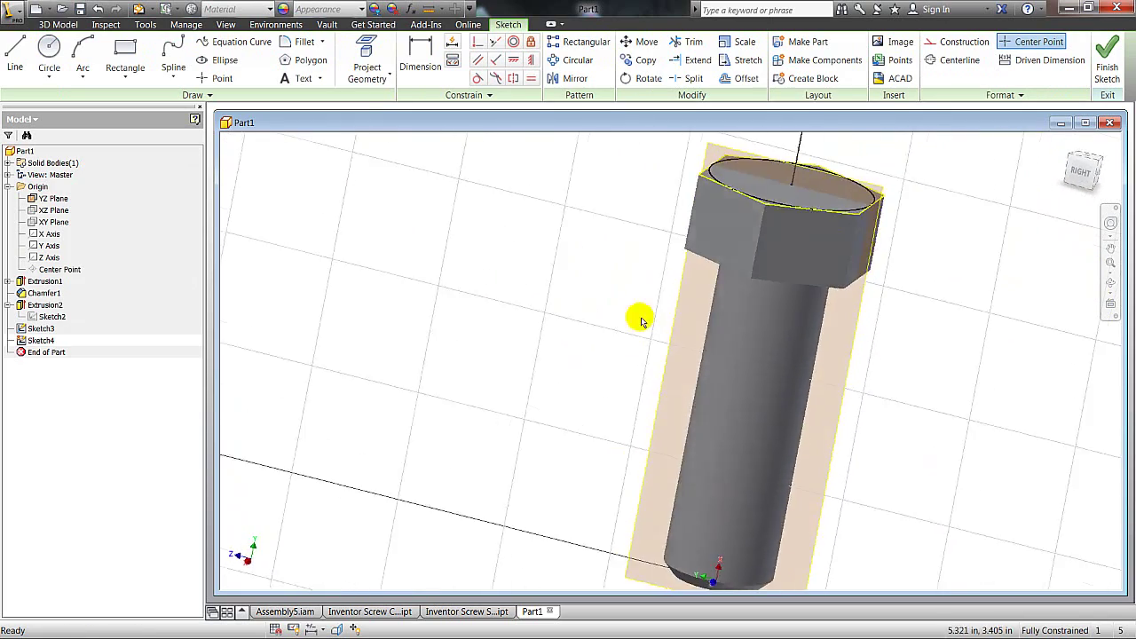
pyautogui.click(1080, 176)
pyautogui.scroll(3, 755, 203)
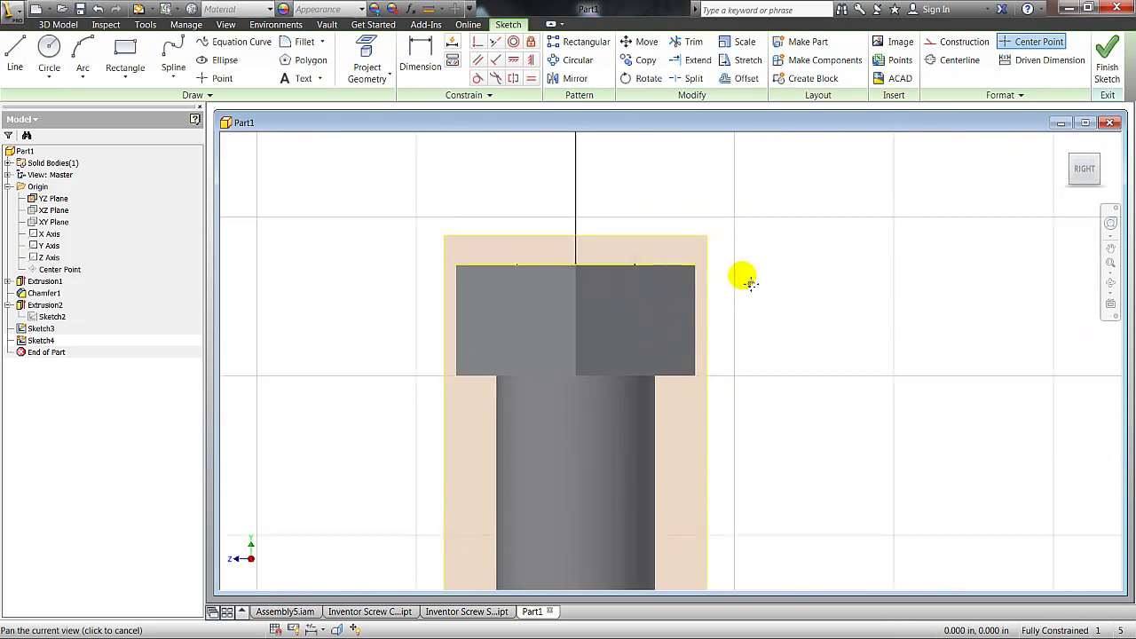
pyautogui.scroll(3, 747, 284)
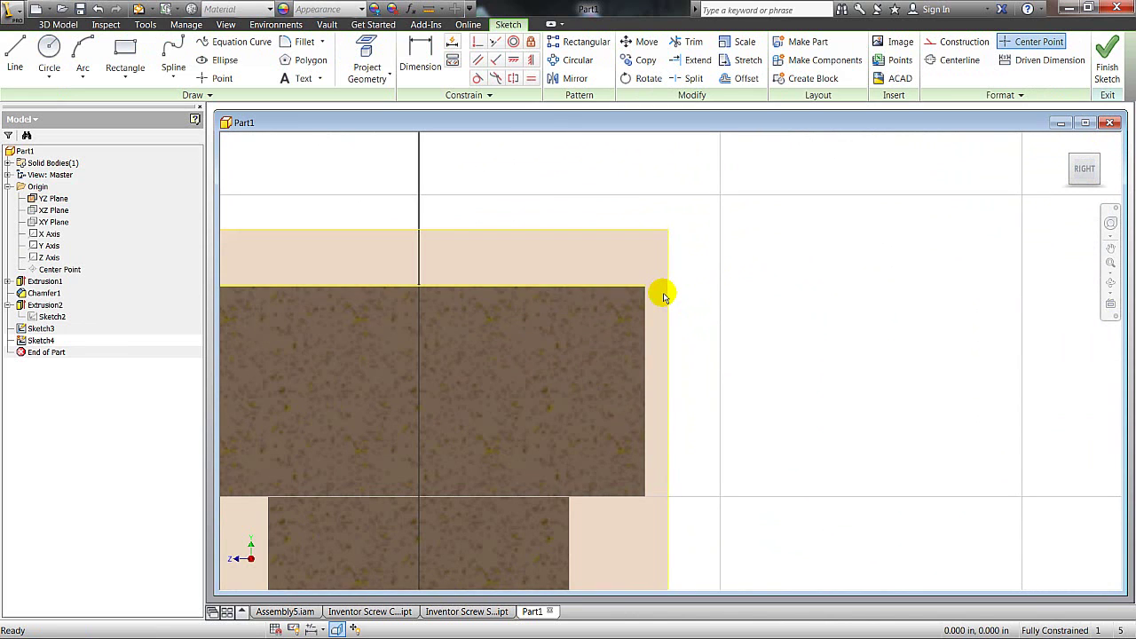
pyautogui.scroll(-2, 693, 281)
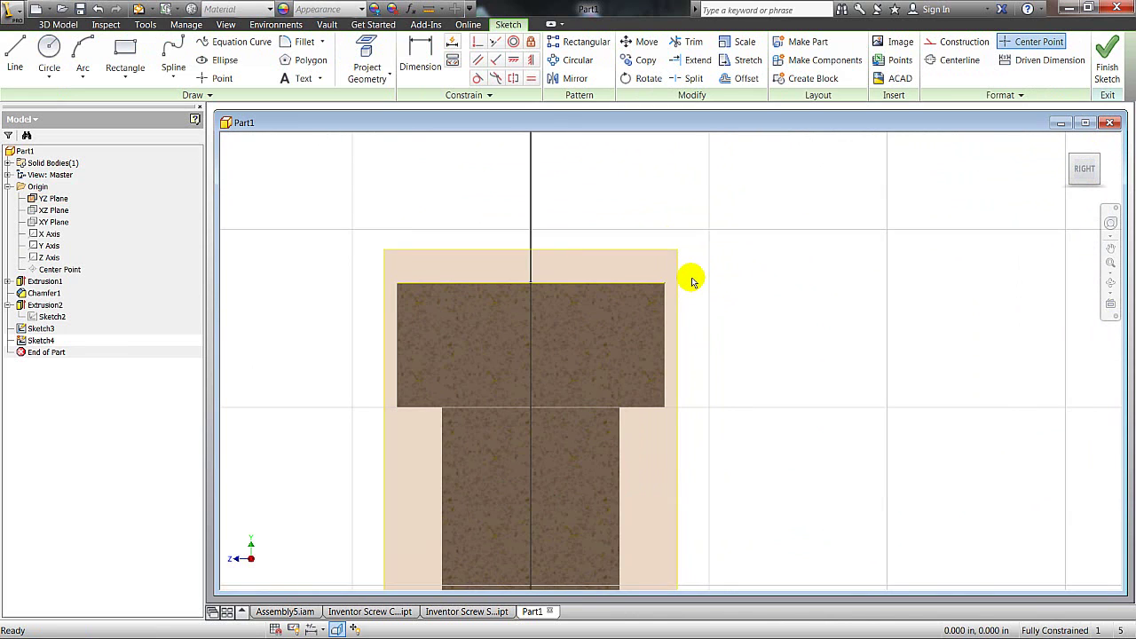
pyautogui.scroll(2, 692, 281)
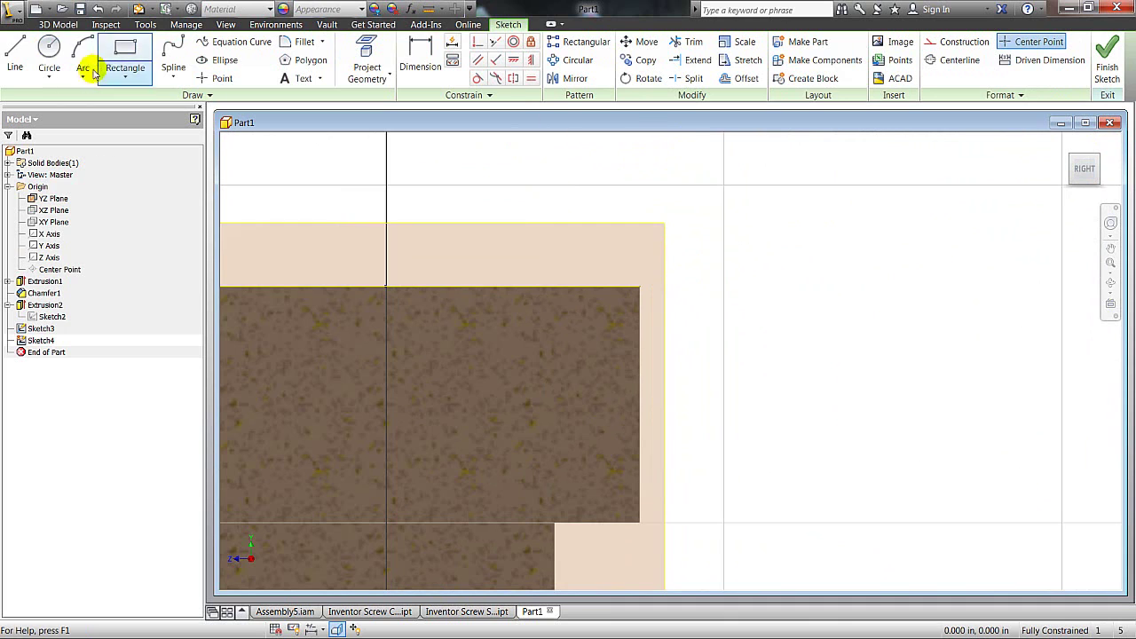
pyautogui.click(16, 55)
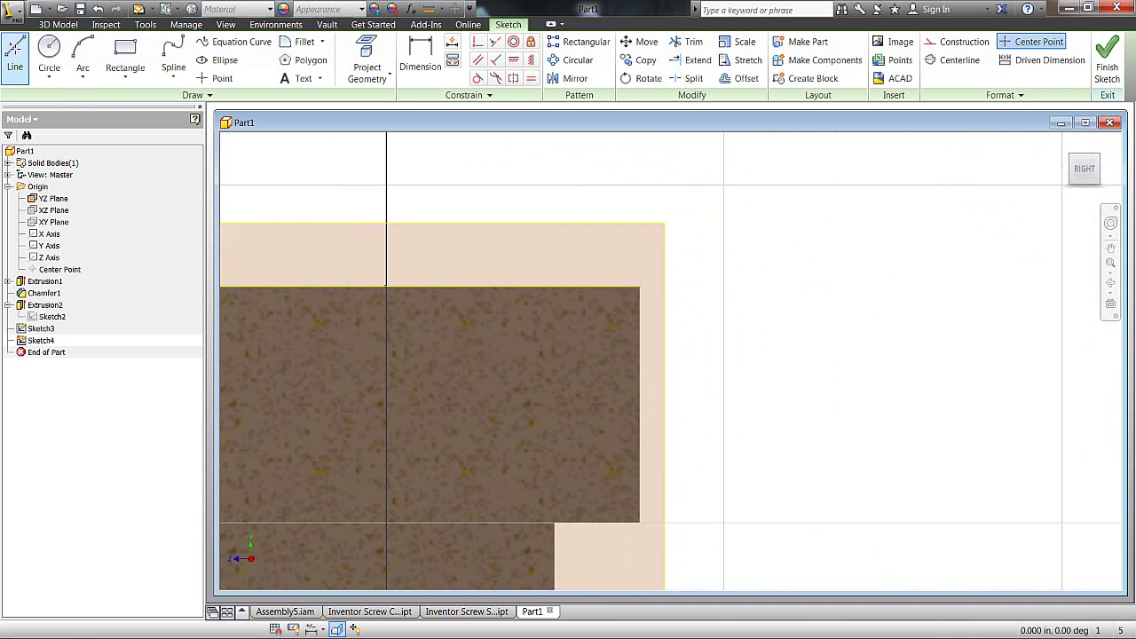
pyautogui.click(640, 287)
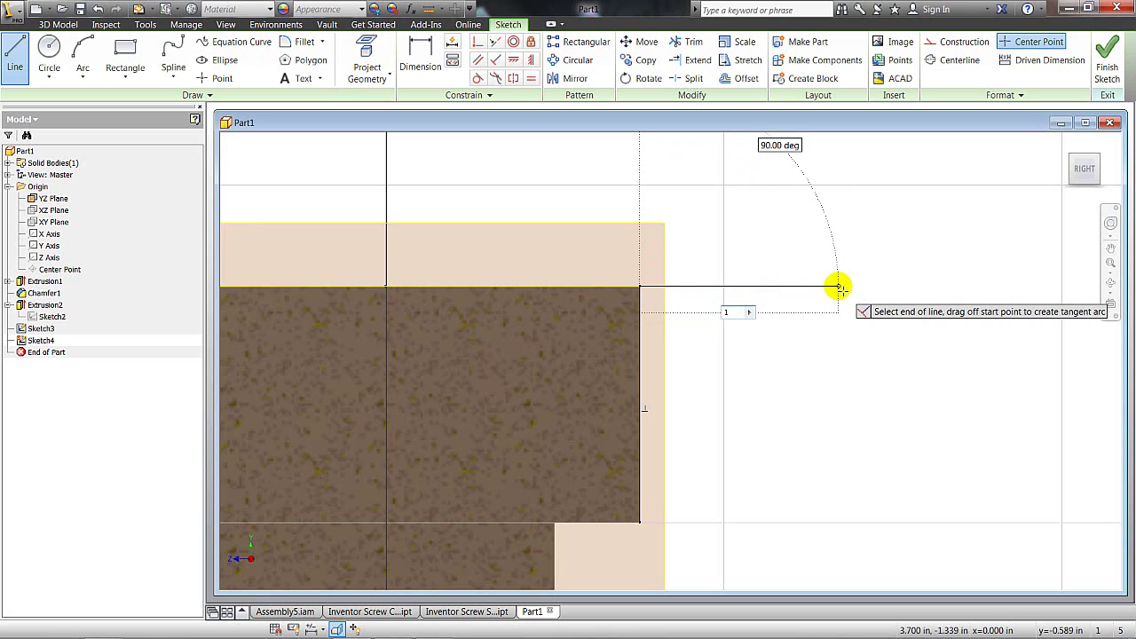
pyautogui.press('Return')
pyautogui.scroll(-2, 839, 286)
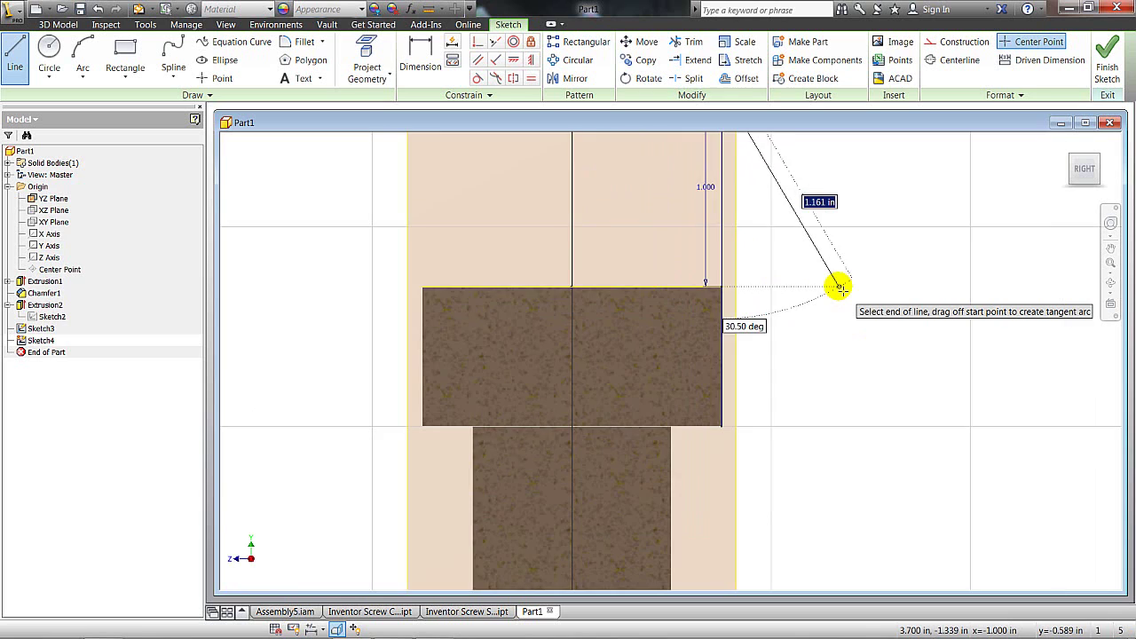
pyautogui.moveTo(837, 228); pyautogui.dragTo(799, 325, button='middle')
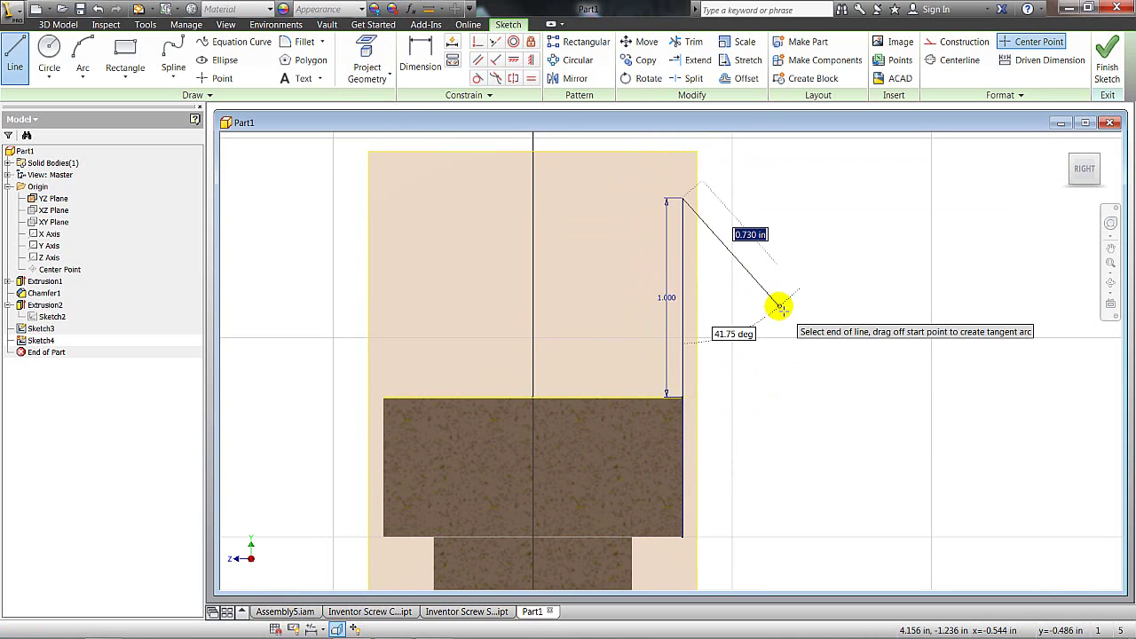
pyautogui.press('Escape')
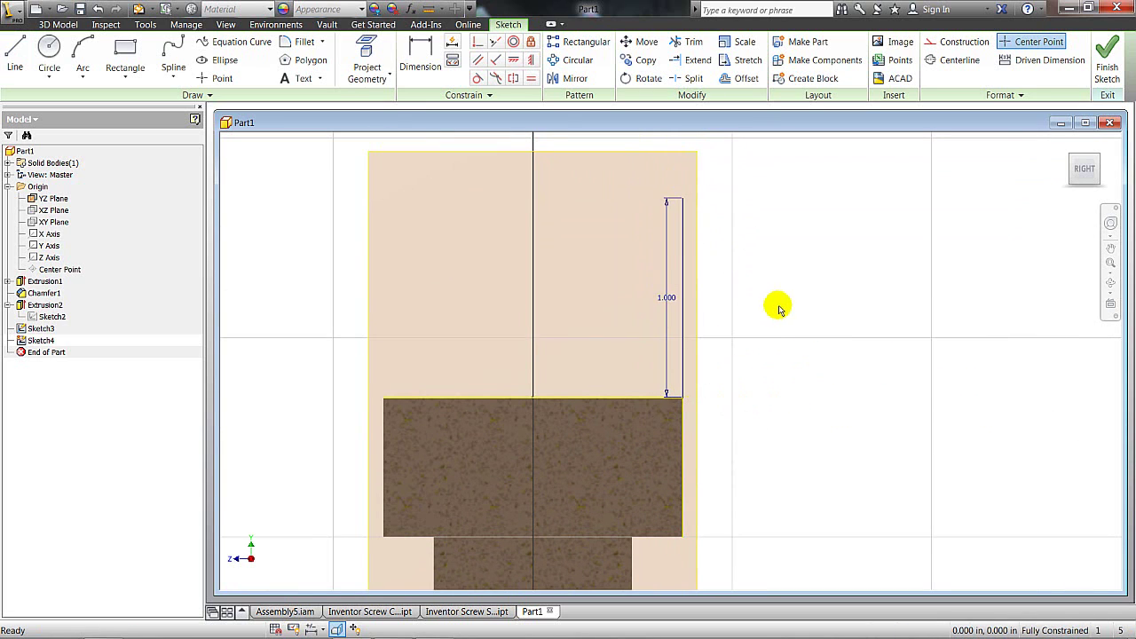
pyautogui.click(682, 222)
pyautogui.press('Delete')
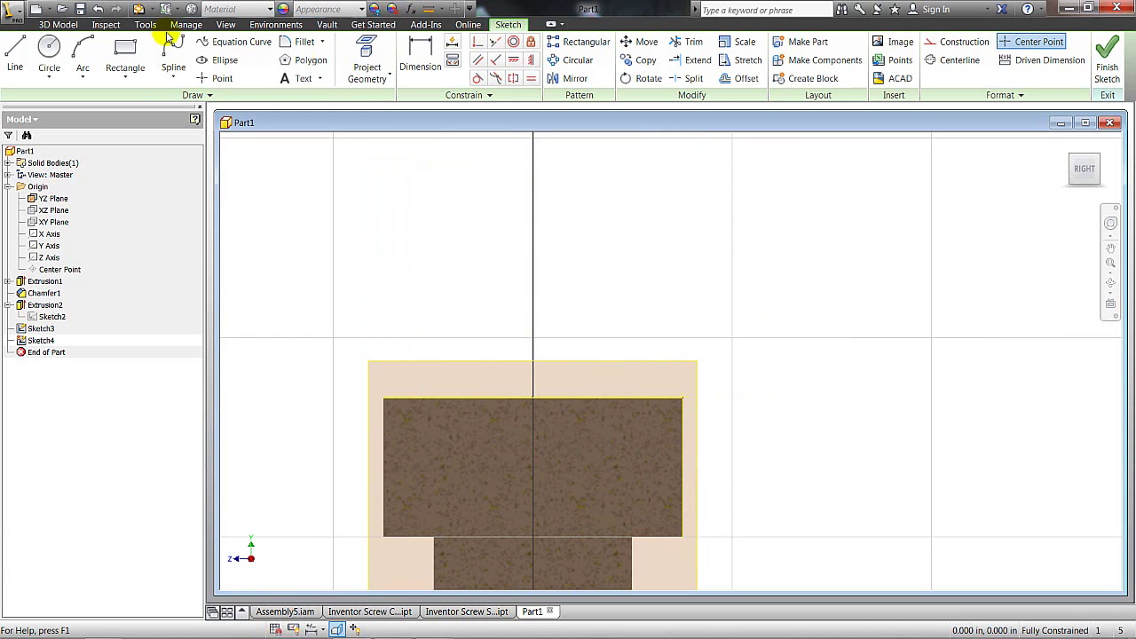
# Draw a 1 in horizontal line outward from the upper corner of the sectioned head
pyautogui.click(15, 61)
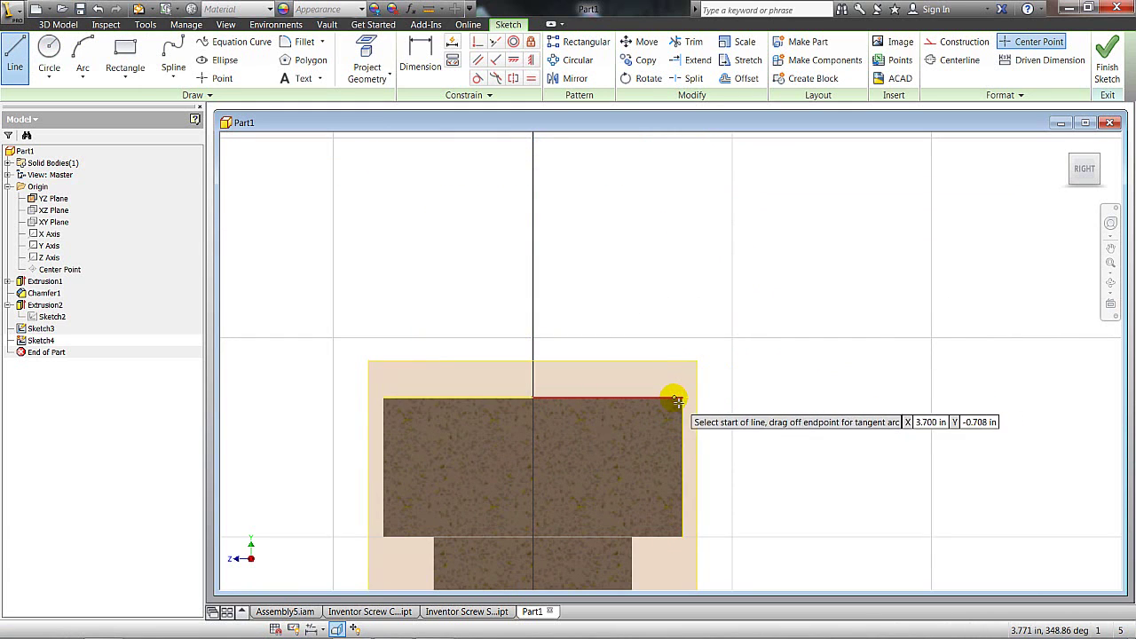
pyautogui.click(682, 398)
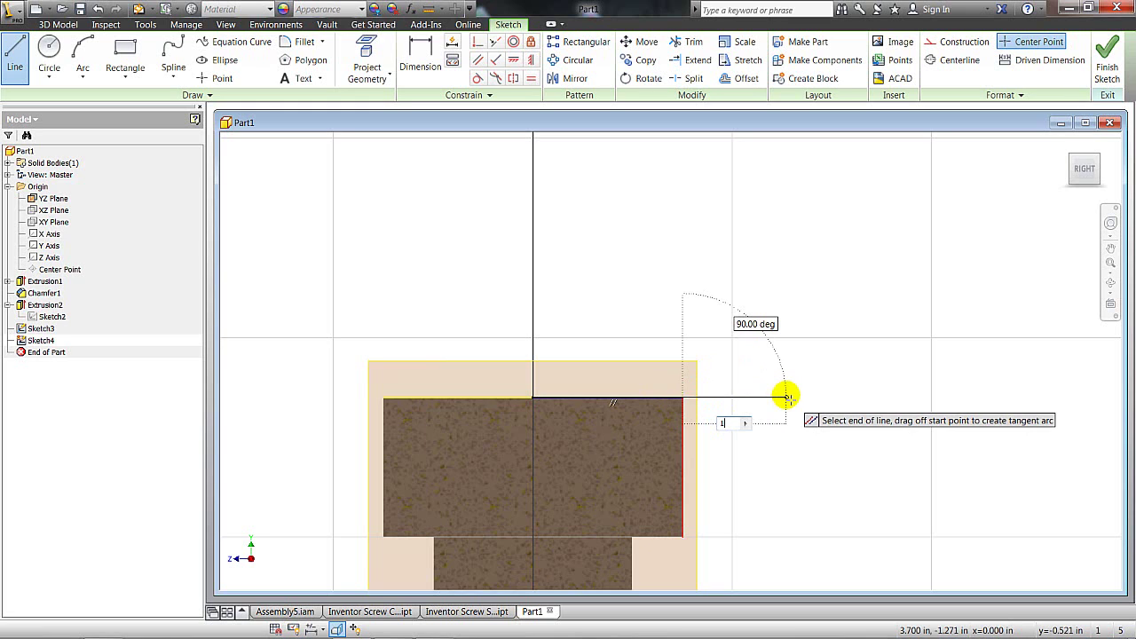
pyautogui.press('Return')
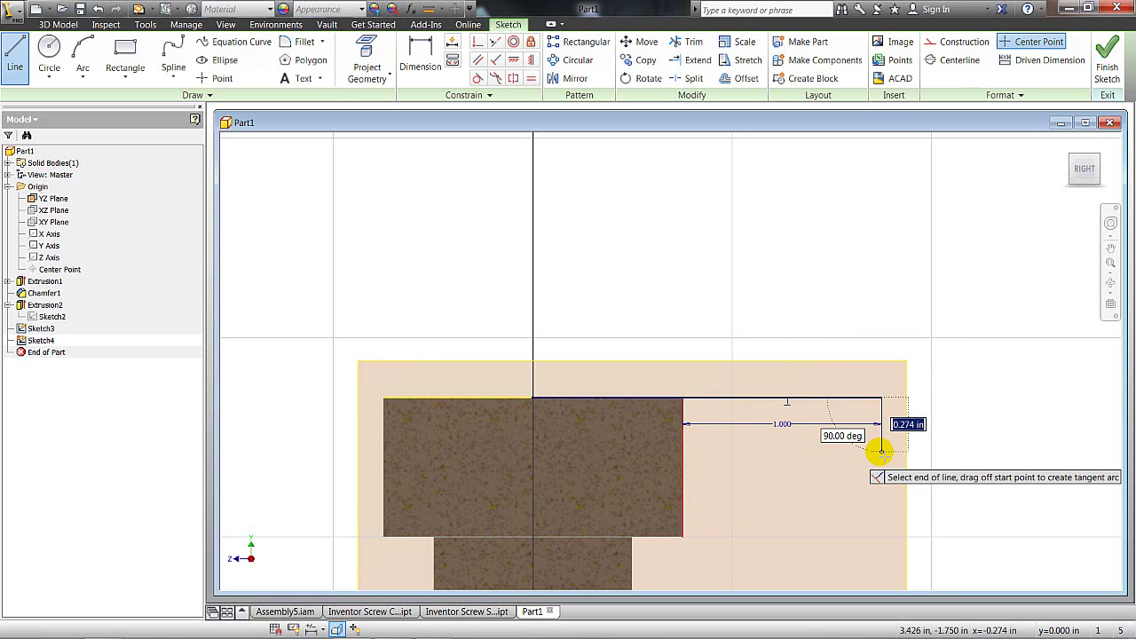
pyautogui.press('Escape')
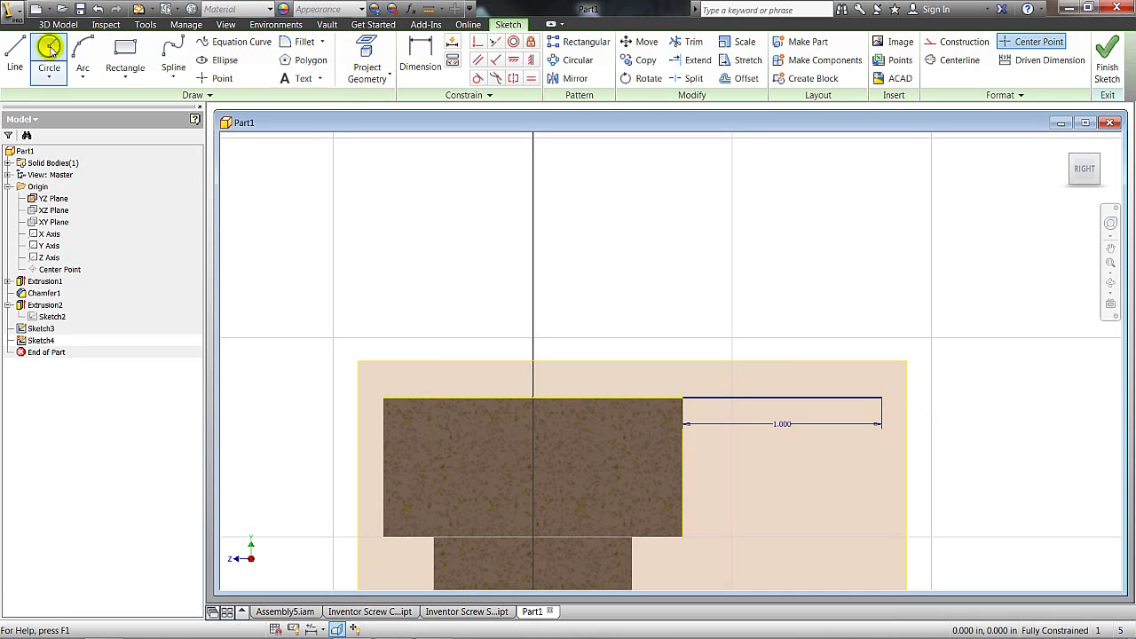
# Complete a triangle with a sloping line about 1.05 in long from the head's corner and a vertical line up to the horizontal line's end
pyautogui.click(13, 52)
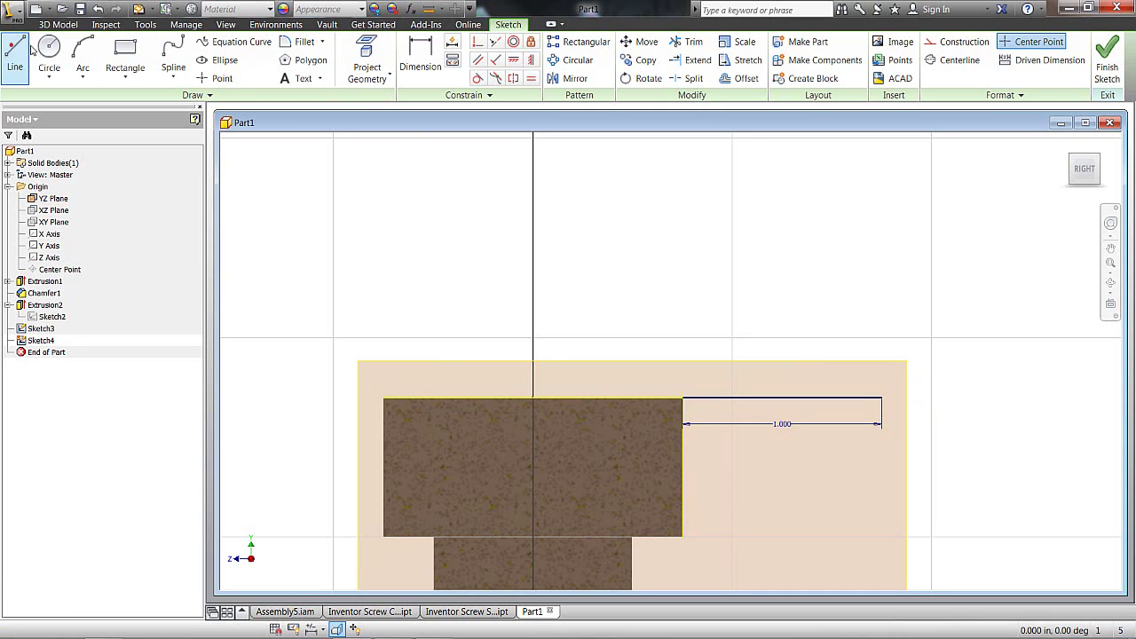
pyautogui.click(682, 398)
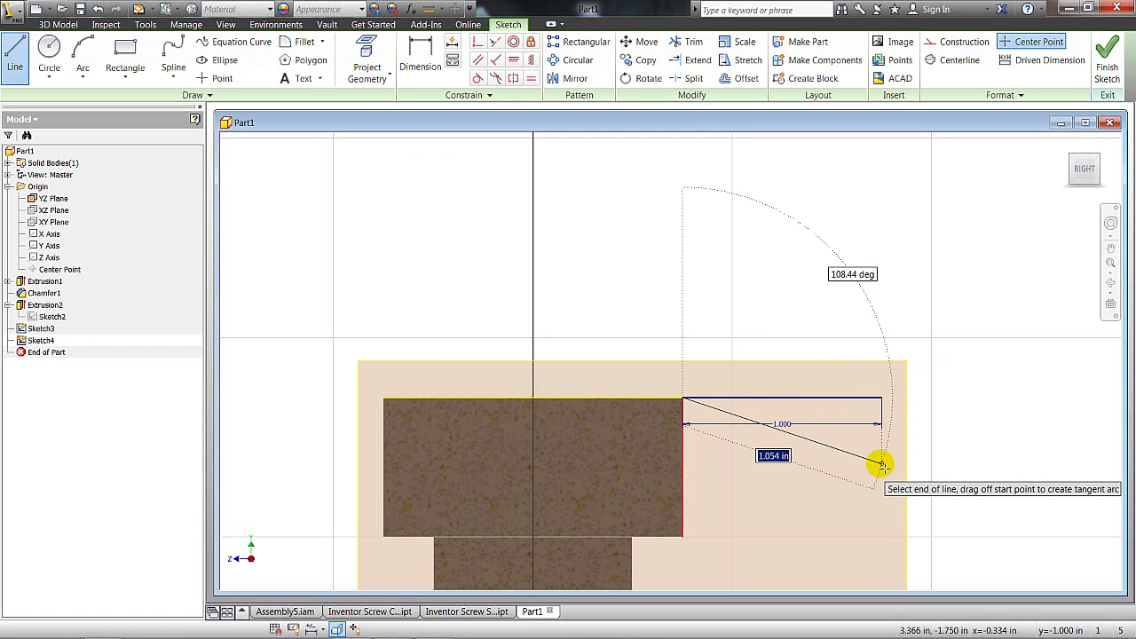
pyautogui.click(881, 464)
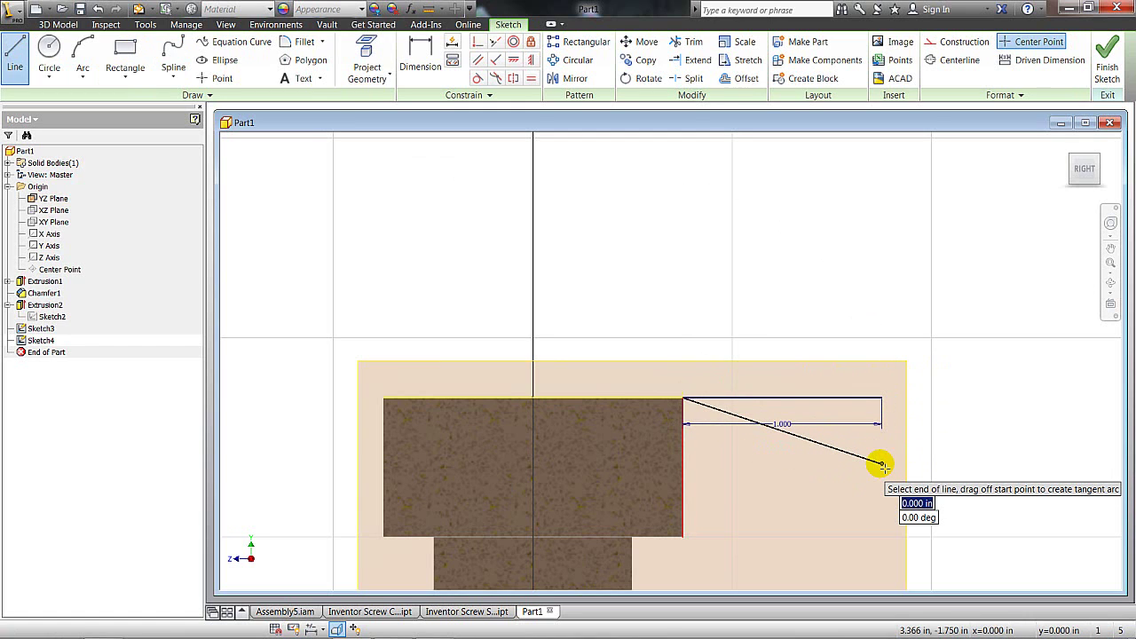
pyautogui.click(882, 399)
pyautogui.press('Escape')
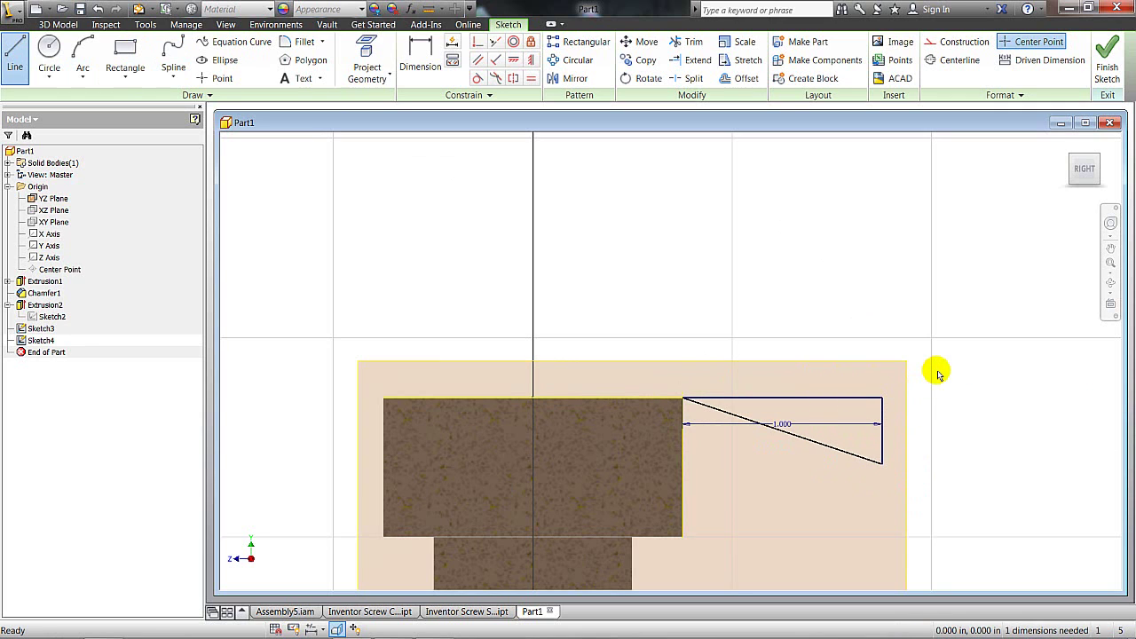
# Dimension the angle between the triangle's horizontal and sloping lines as 30 degrees
pyautogui.click(420, 58)
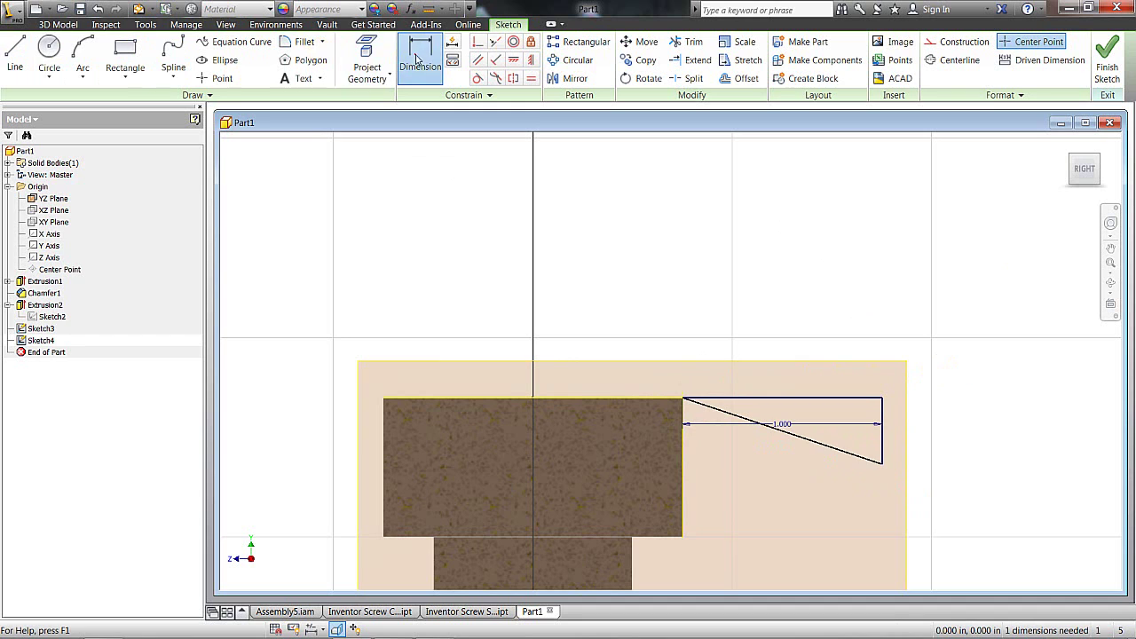
pyautogui.click(751, 400)
pyautogui.click(738, 416)
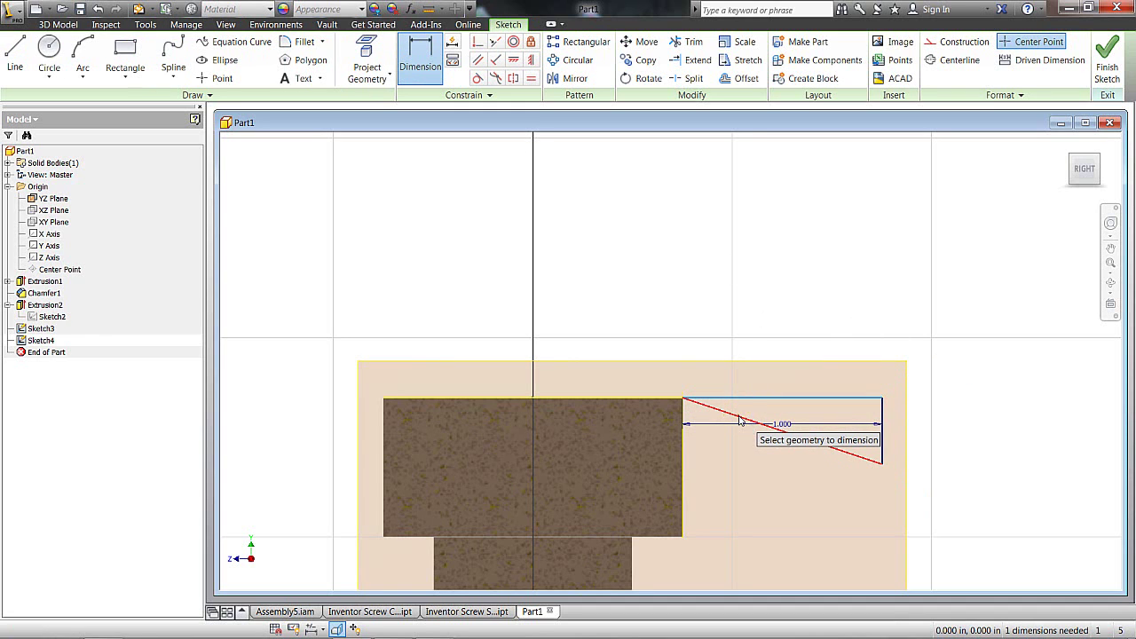
pyautogui.click(923, 432)
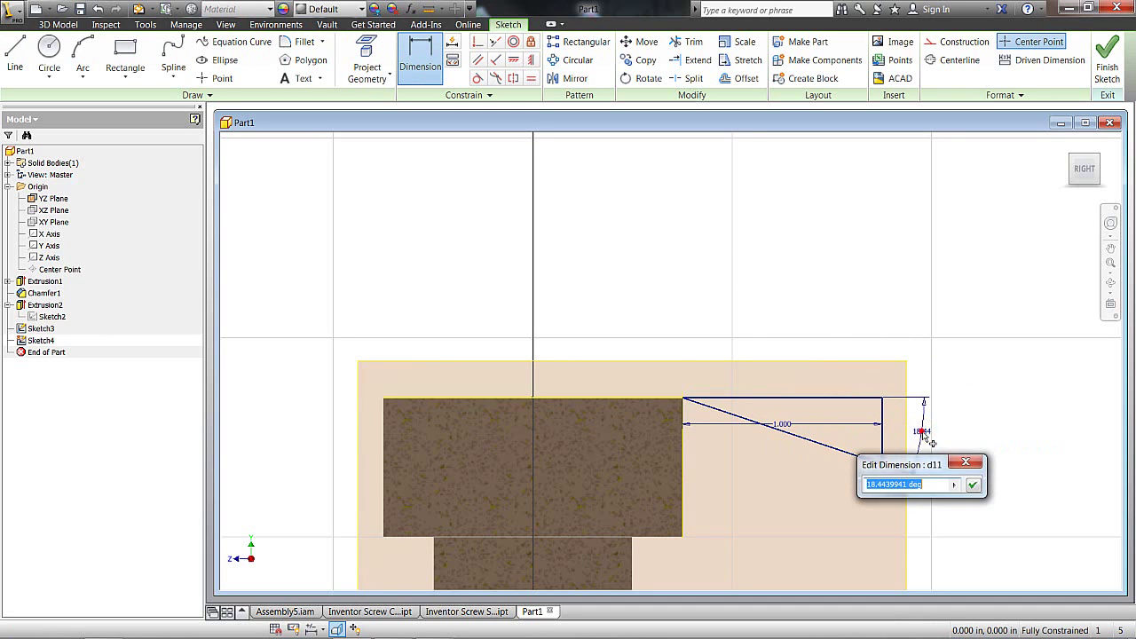
pyautogui.write('30')
pyautogui.press('Return')
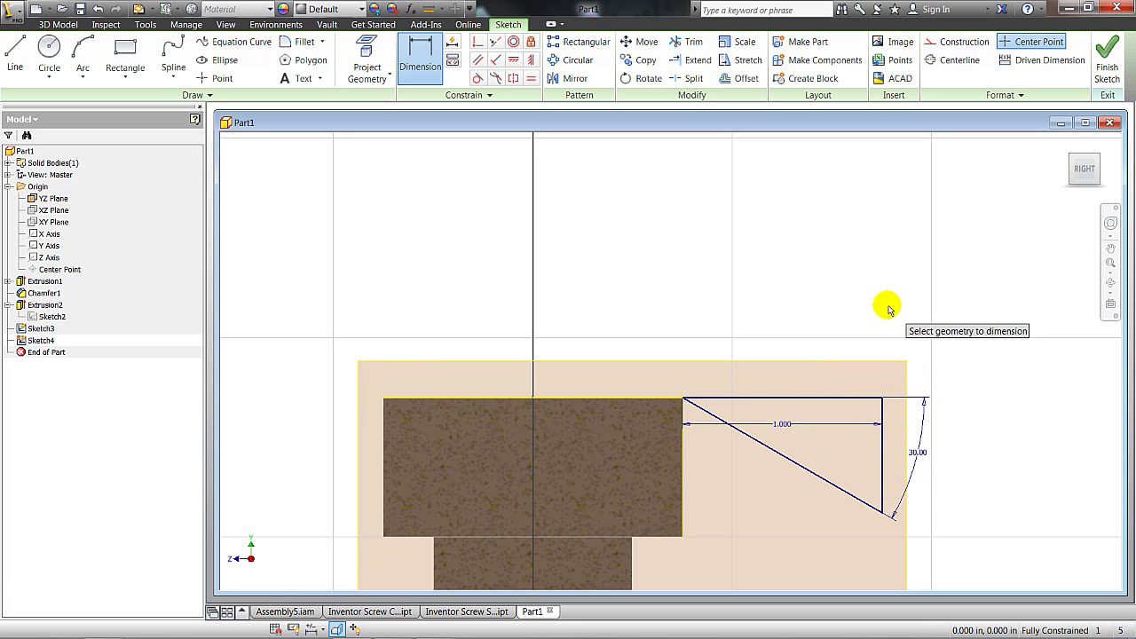
pyautogui.rightClick(677, 255)
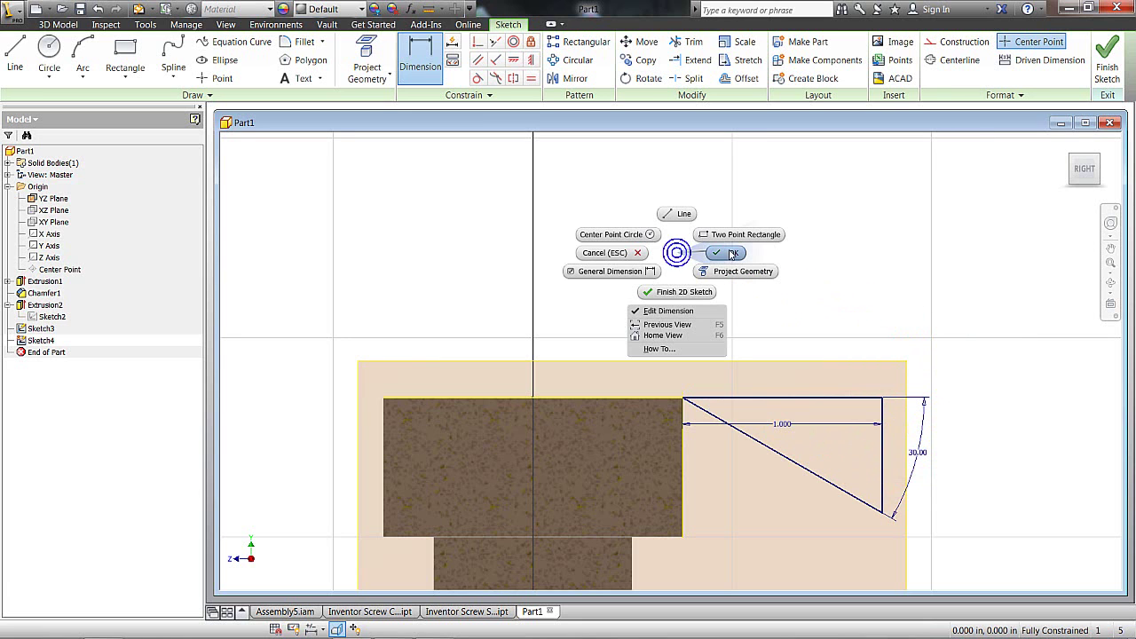
pyautogui.click(732, 255)
# Measure the minimum distance from a hexagon corner on the head's top face to the sketched circle
pyautogui.scroll(3, 732, 254)
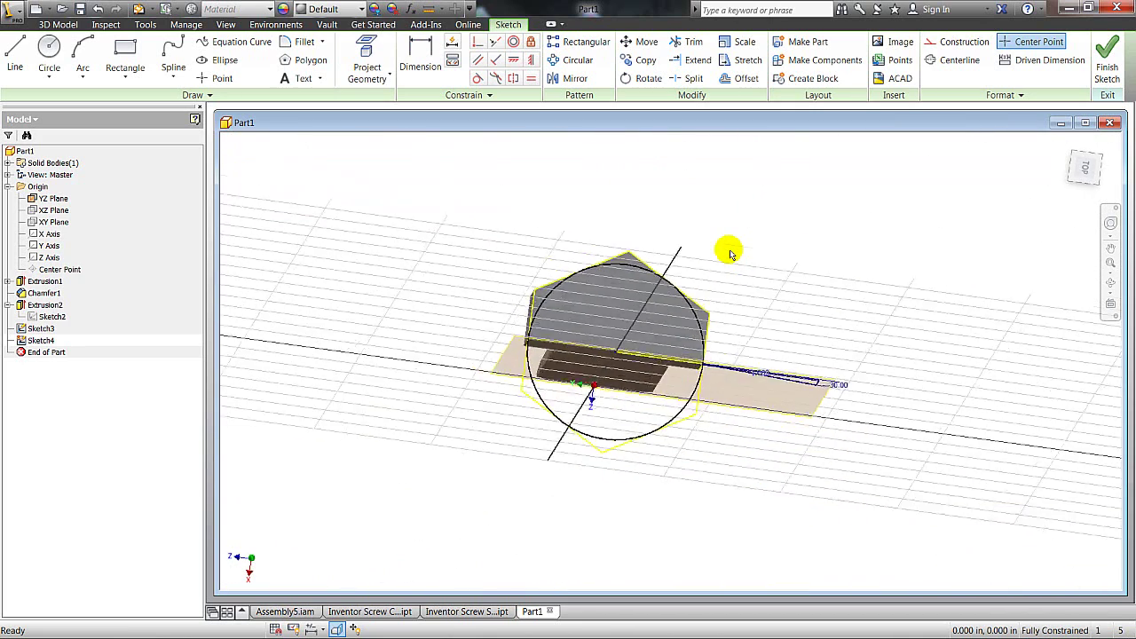
pyautogui.scroll(-5, 627, 263)
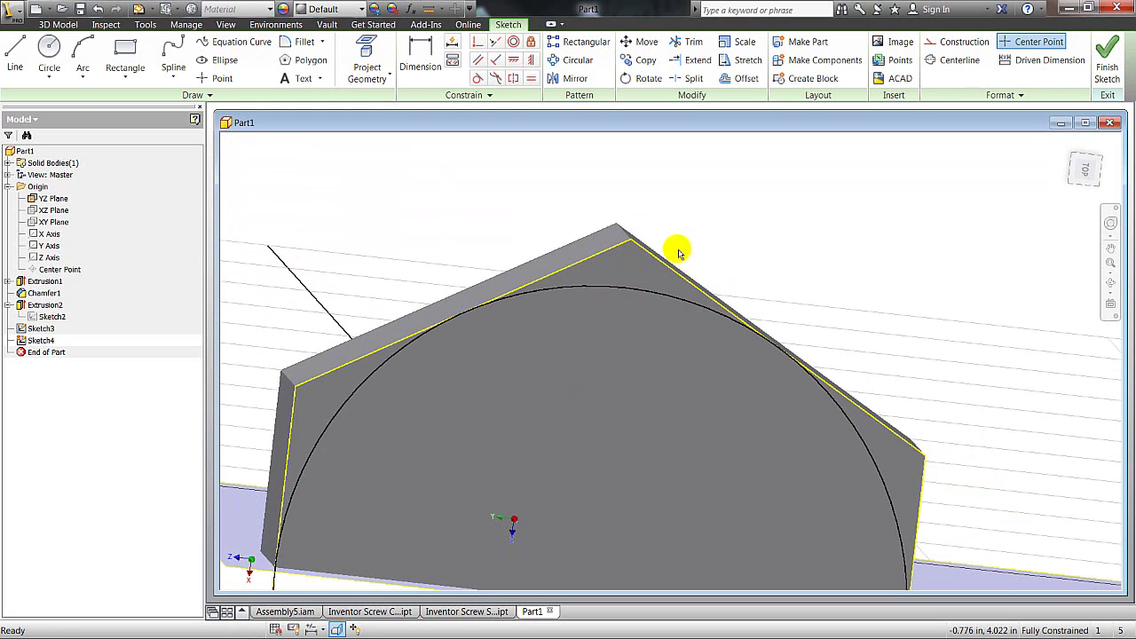
pyautogui.click(430, 11)
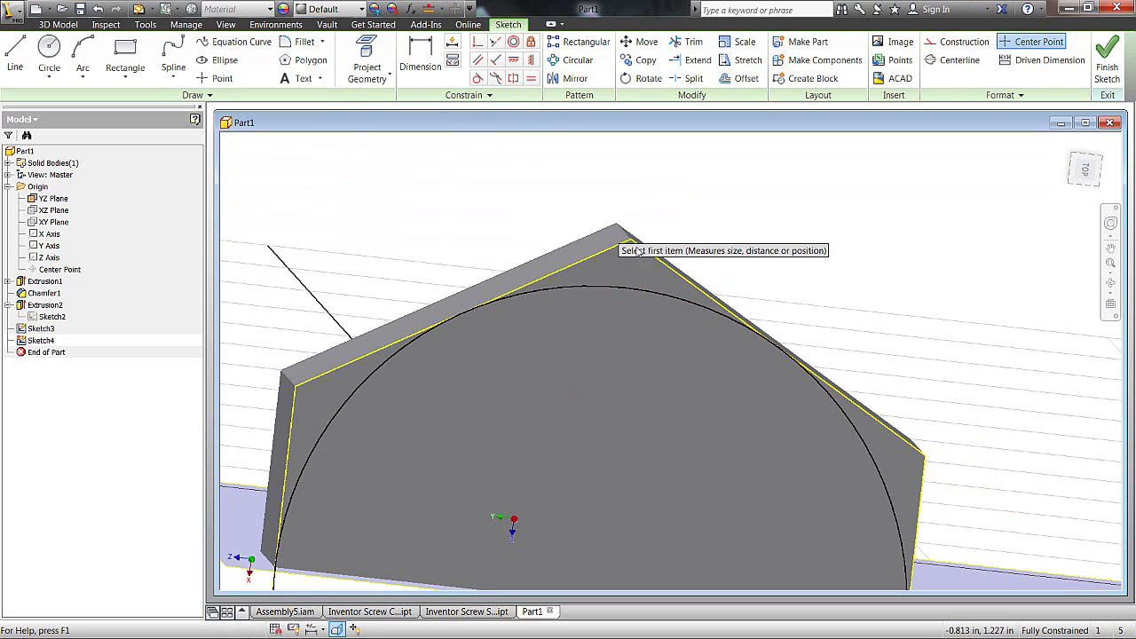
pyautogui.click(632, 243)
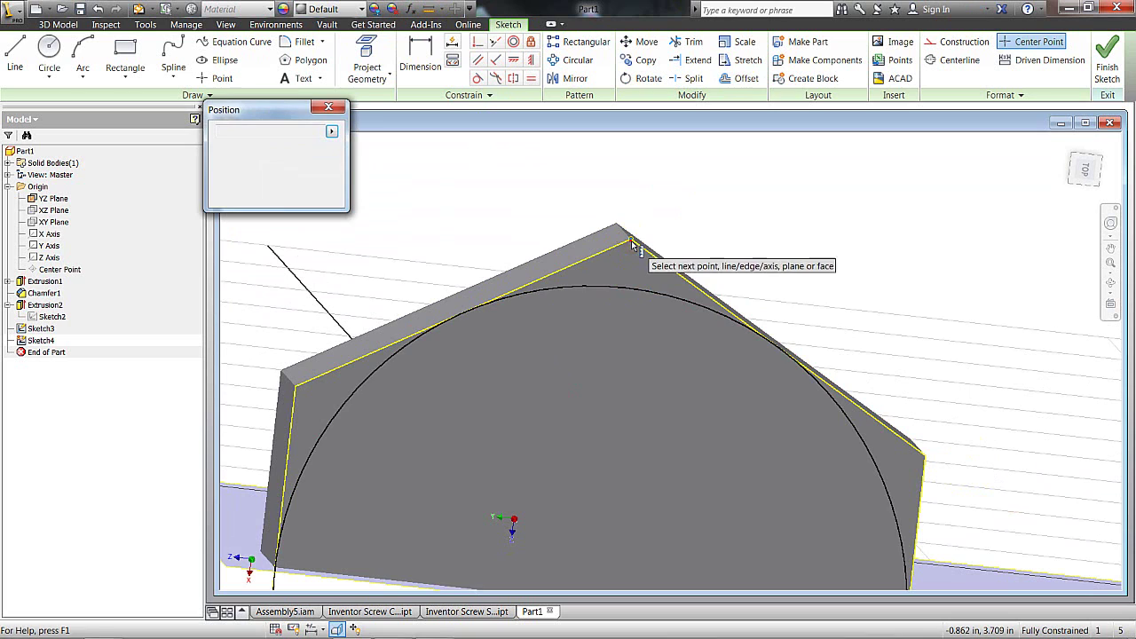
pyautogui.click(628, 292)
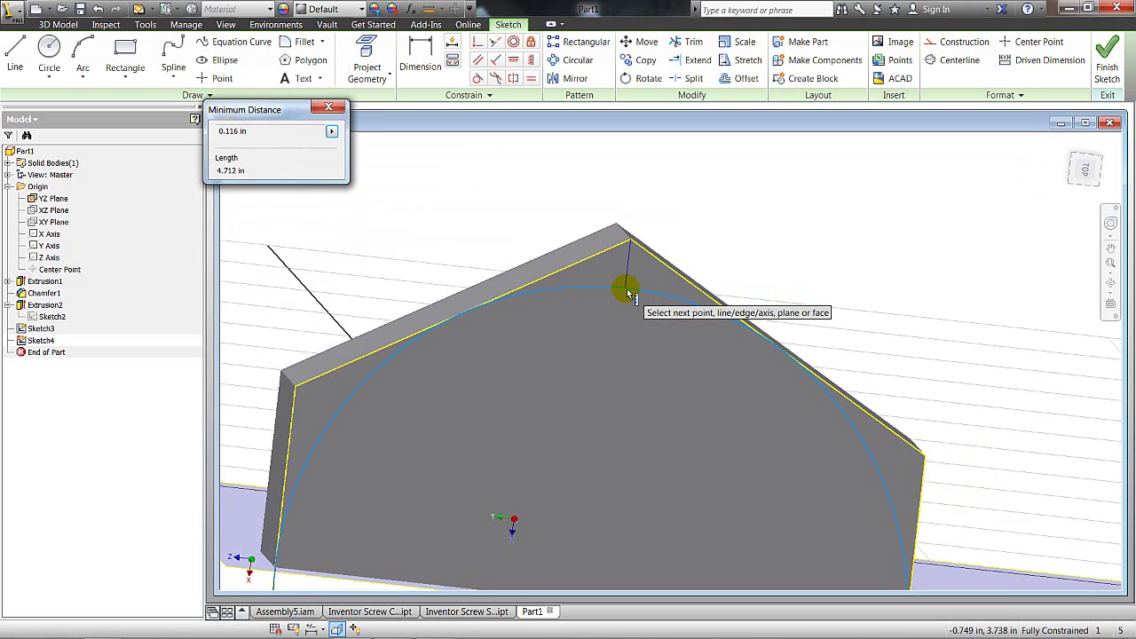
pyautogui.click(328, 108)
# Set the length of the triangle's horizontal line to 0.12 in
pyautogui.keyDown('shift'); pyautogui.moveTo(717, 158); pyautogui.dragTo(994, 395, button='middle'); pyautogui.keyUp('shift')
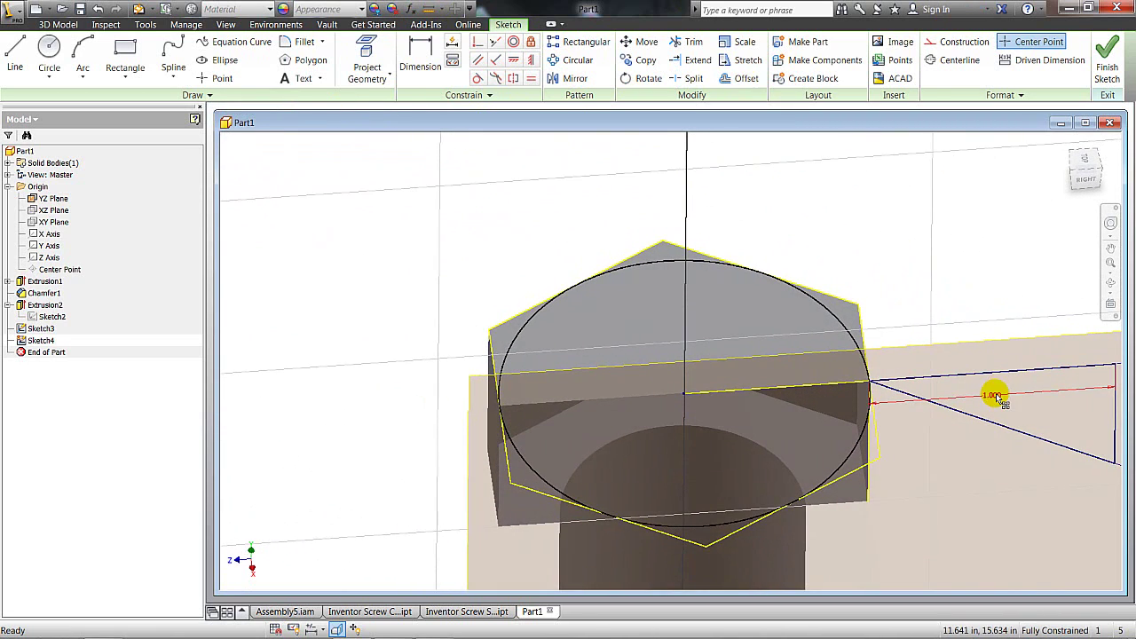
pyautogui.doubleClick(1000, 401)
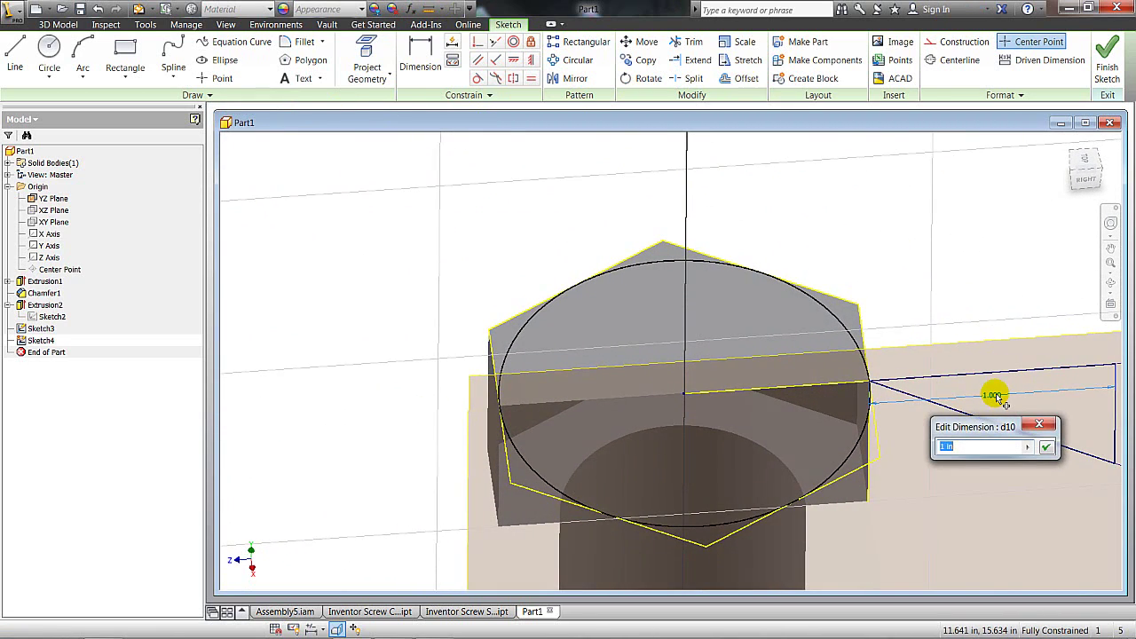
pyautogui.write('.12')
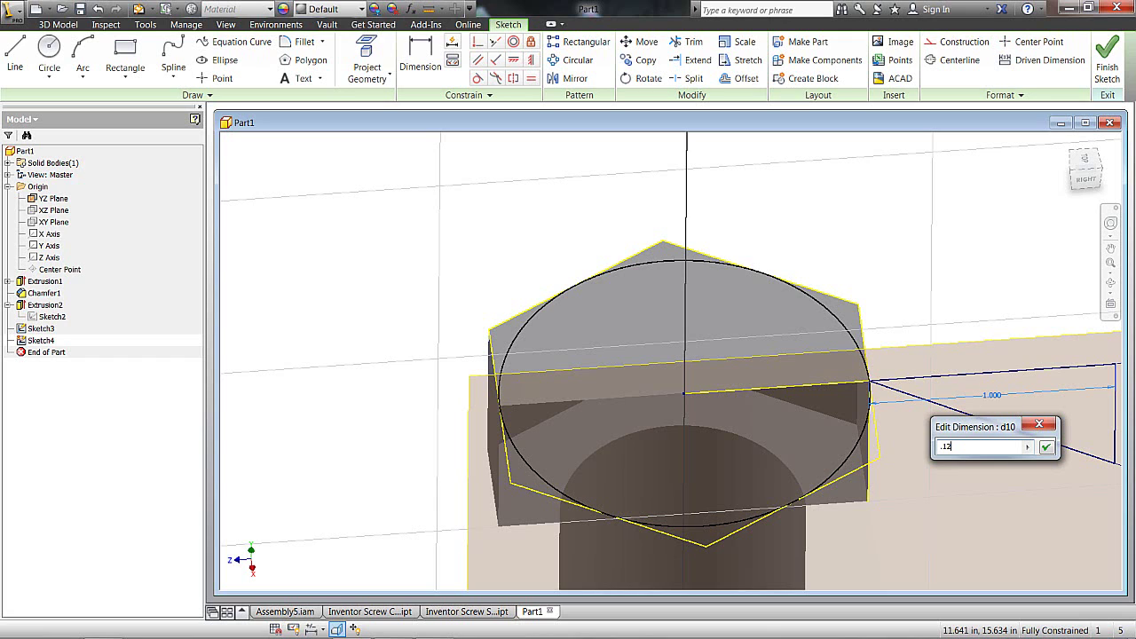
pyautogui.press('Return')
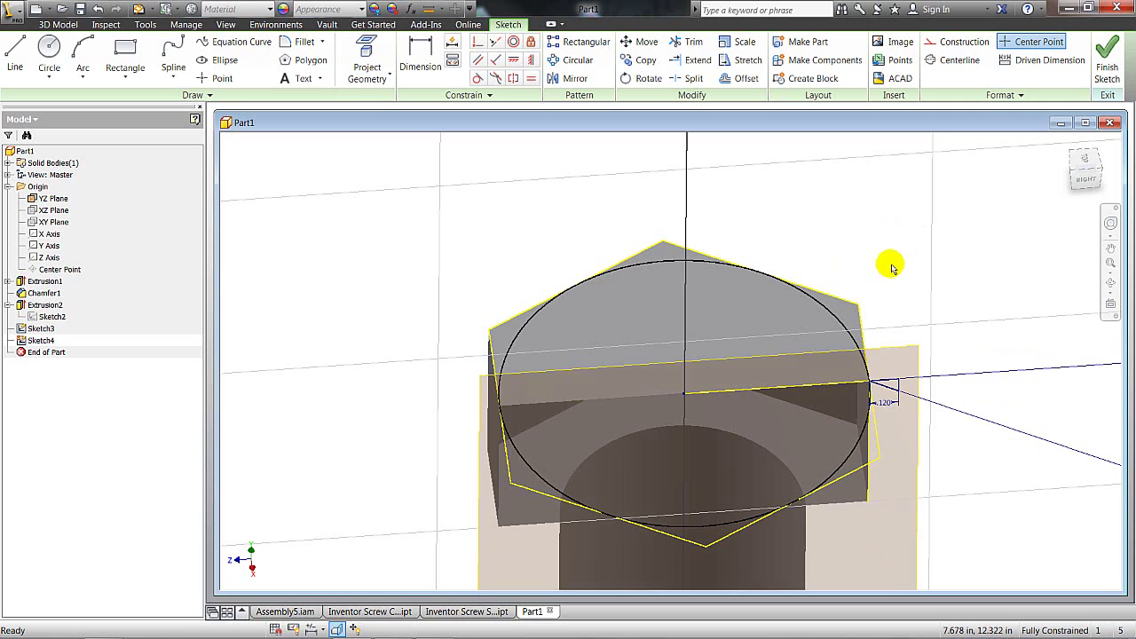
# Finish the triangle sketch and cut the head's corners by fully revolving the triangle around the Y axis
pyautogui.click(1107, 56)
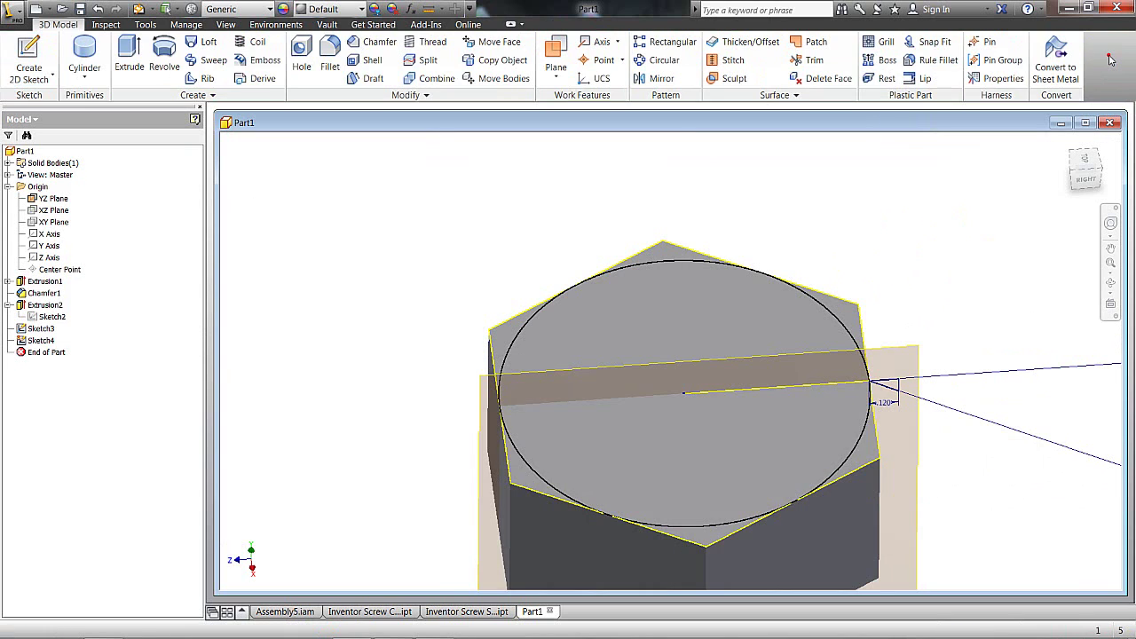
pyautogui.click(164, 55)
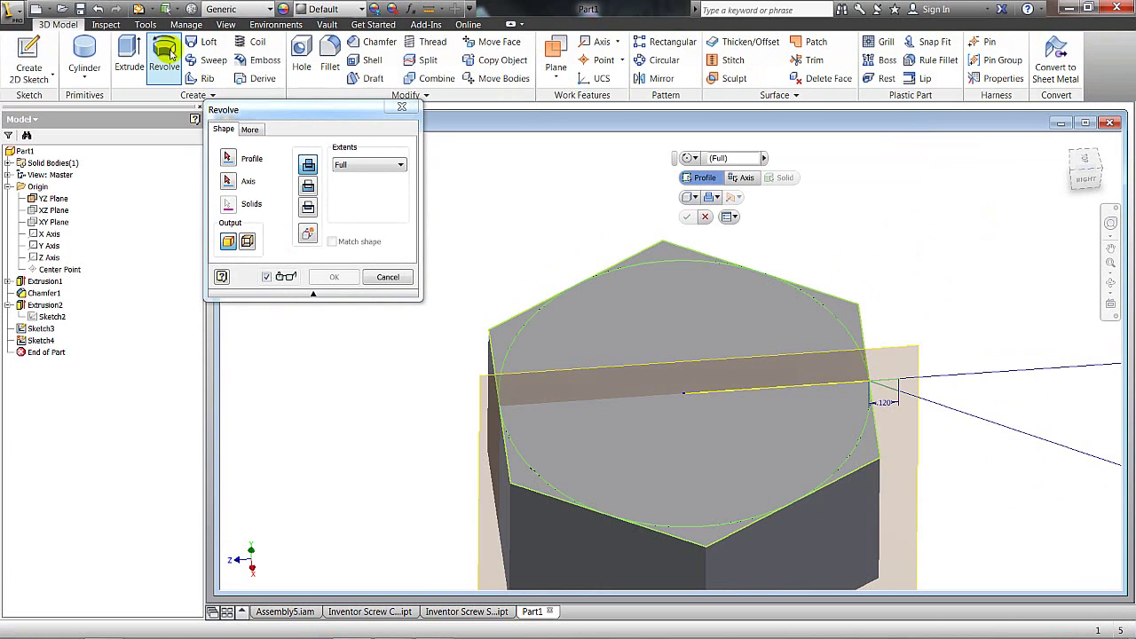
pyautogui.click(894, 389)
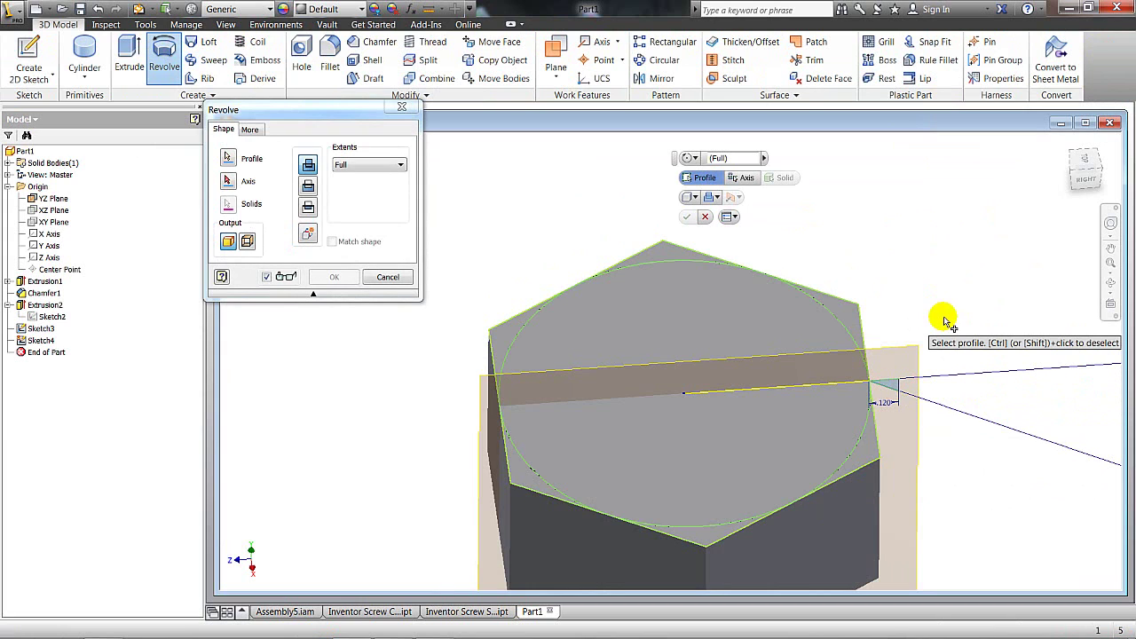
pyautogui.click(307, 187)
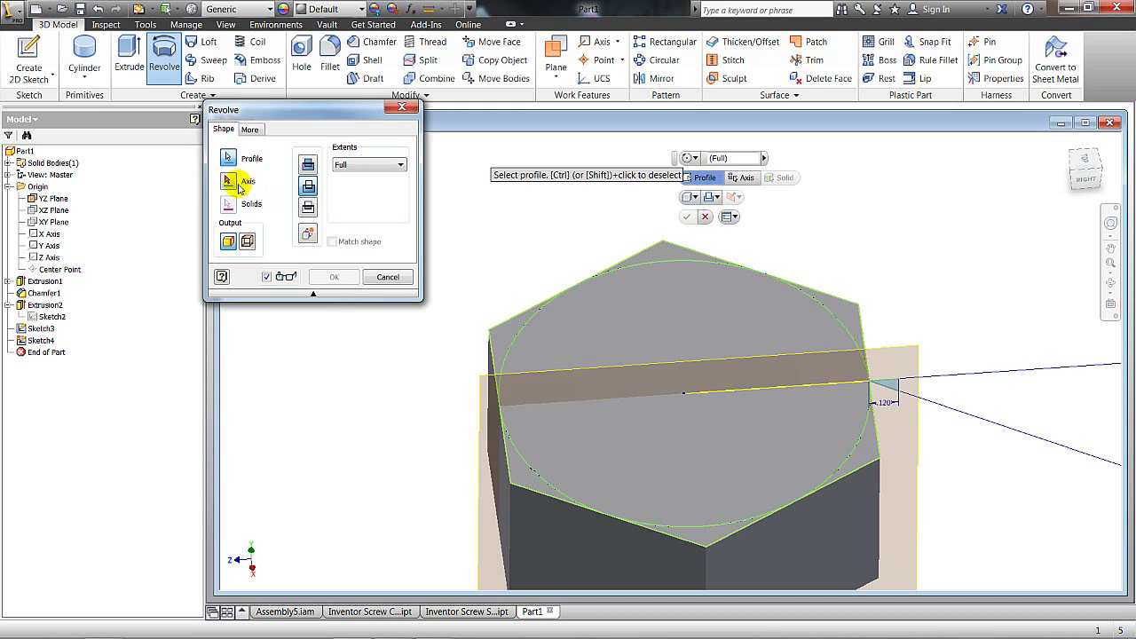
pyautogui.click(228, 182)
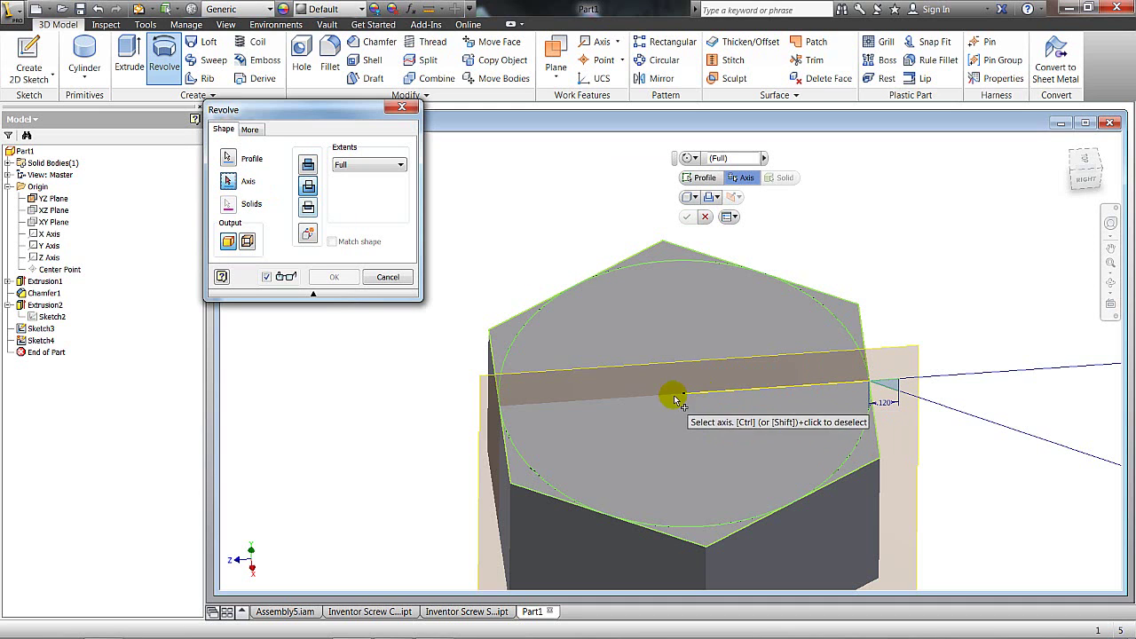
pyautogui.keyDown('shift'); pyautogui.moveTo(683, 404); pyautogui.dragTo(684, 364, button='middle'); pyautogui.keyUp('shift')
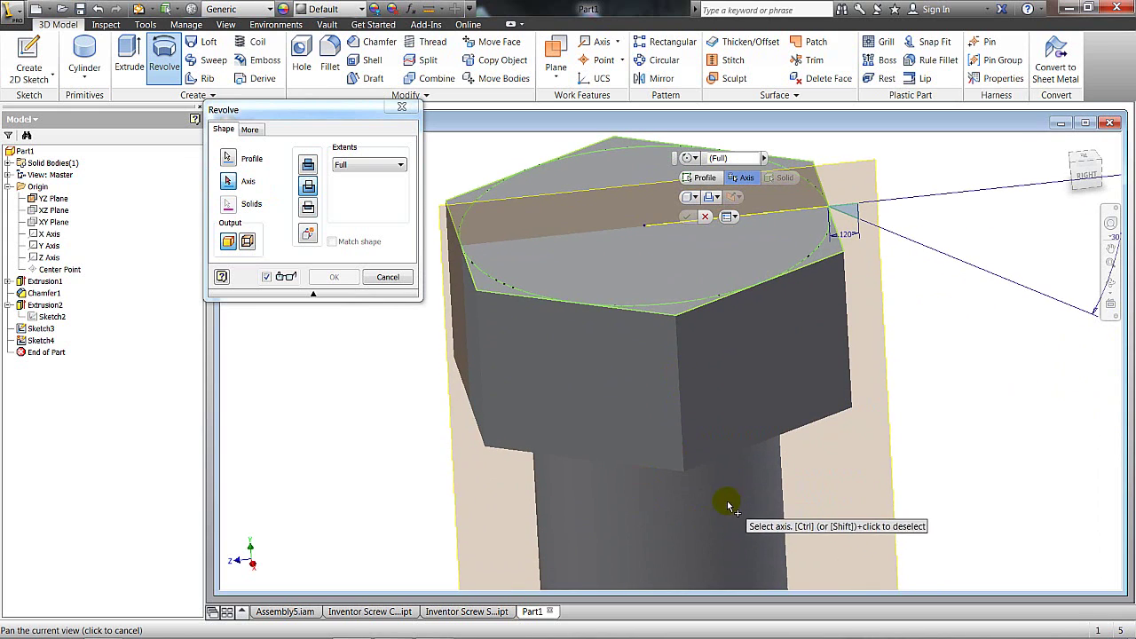
pyautogui.click(49, 245)
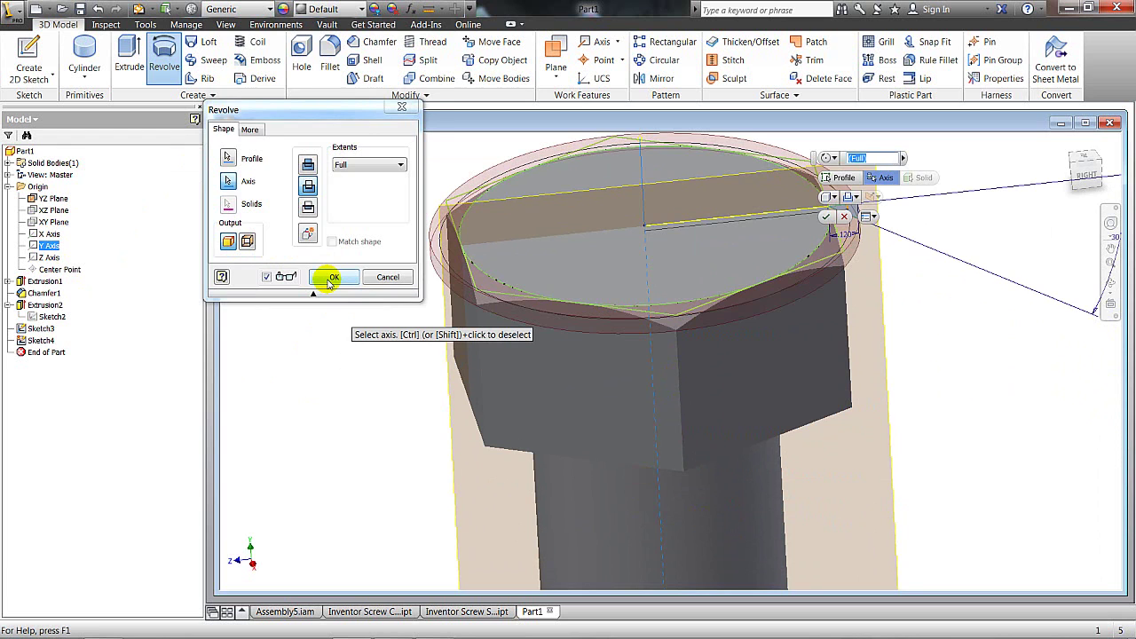
pyautogui.click(328, 278)
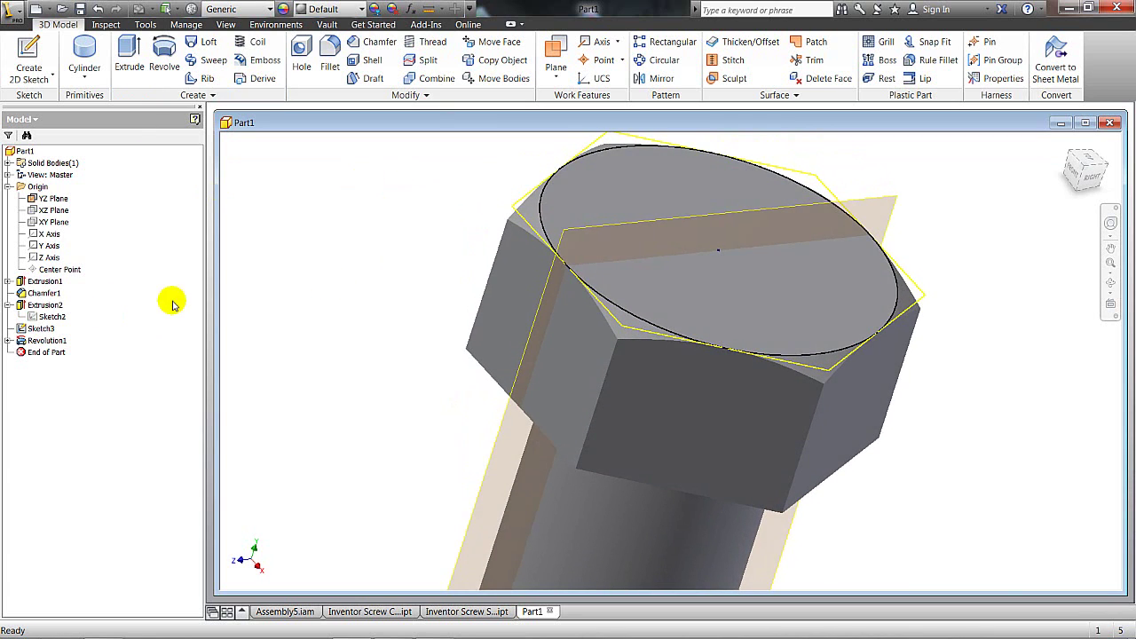
# Hide the YZ work plane and the circle sketch on the head's top face
pyautogui.rightClick(567, 233)
pyautogui.click(601, 247)
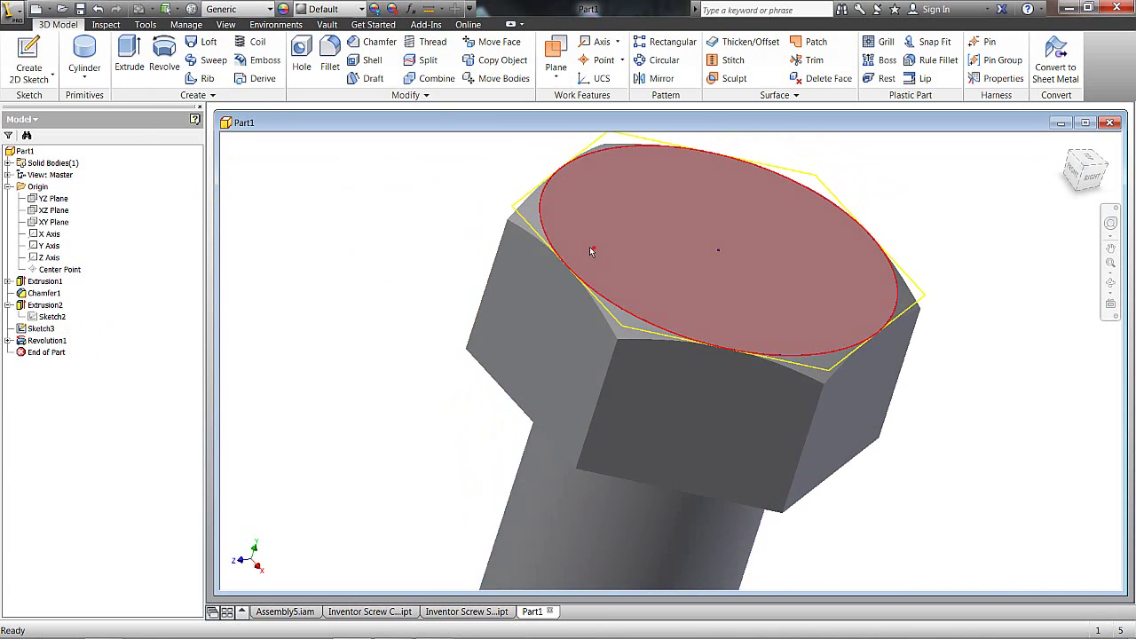
pyautogui.rightClick(42, 328)
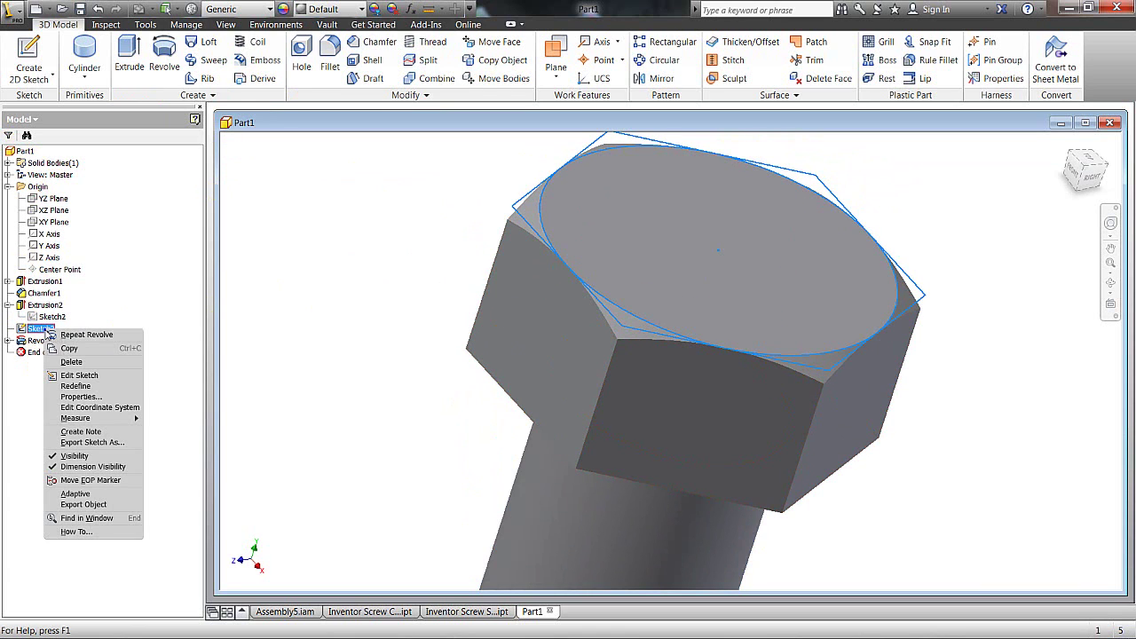
pyautogui.click(74, 456)
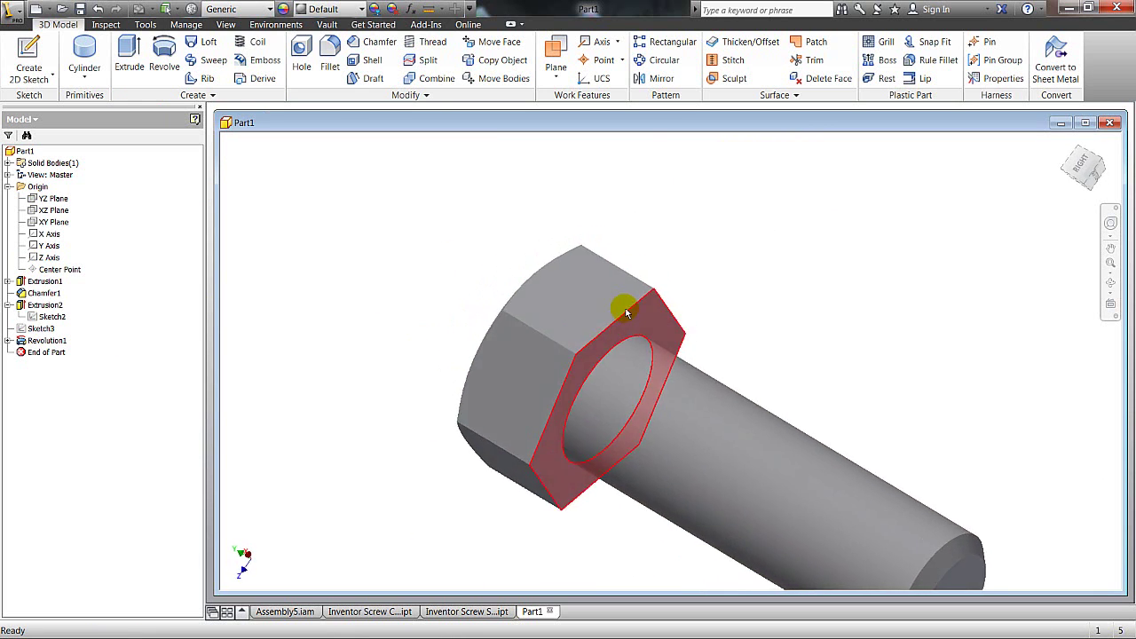
# Fillet the edge where the shank meets the underside of the head with a 0.0625 in radius
pyautogui.moveTo(615, 322); pyautogui.dragTo(535, 282, button='middle')
pyautogui.scroll(-5, 501, 286)
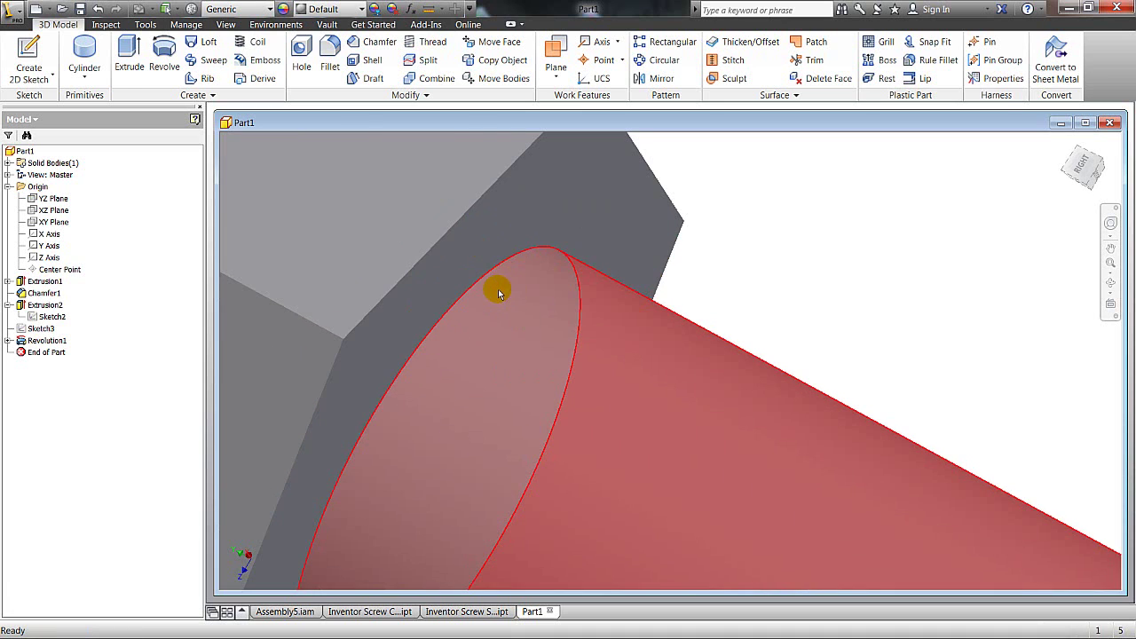
pyautogui.scroll(3, 618, 305)
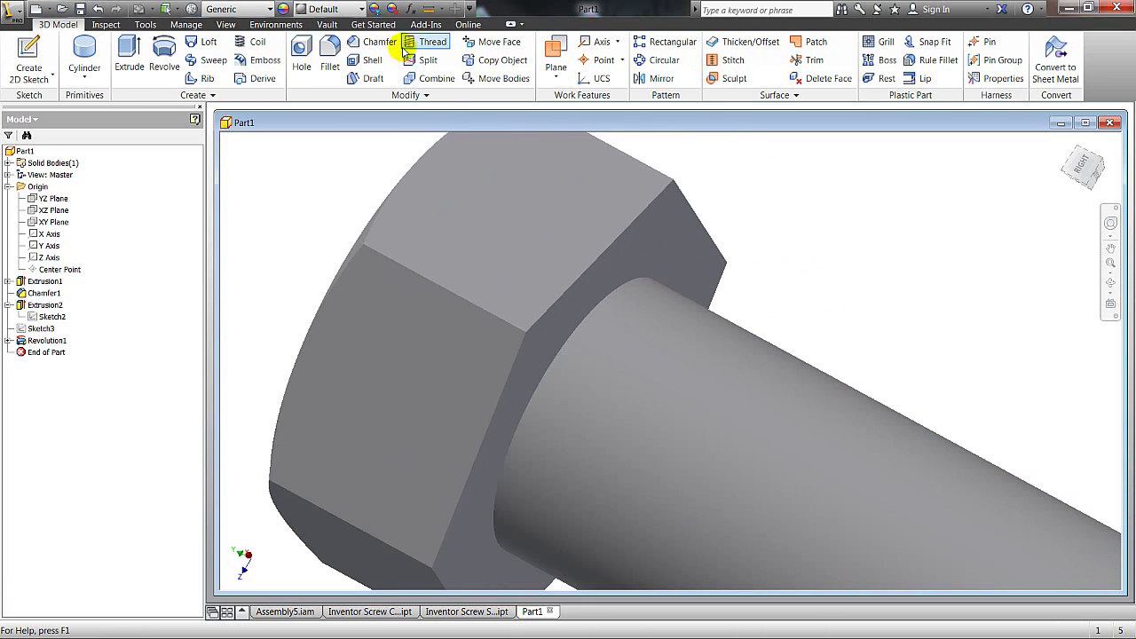
pyautogui.click(331, 52)
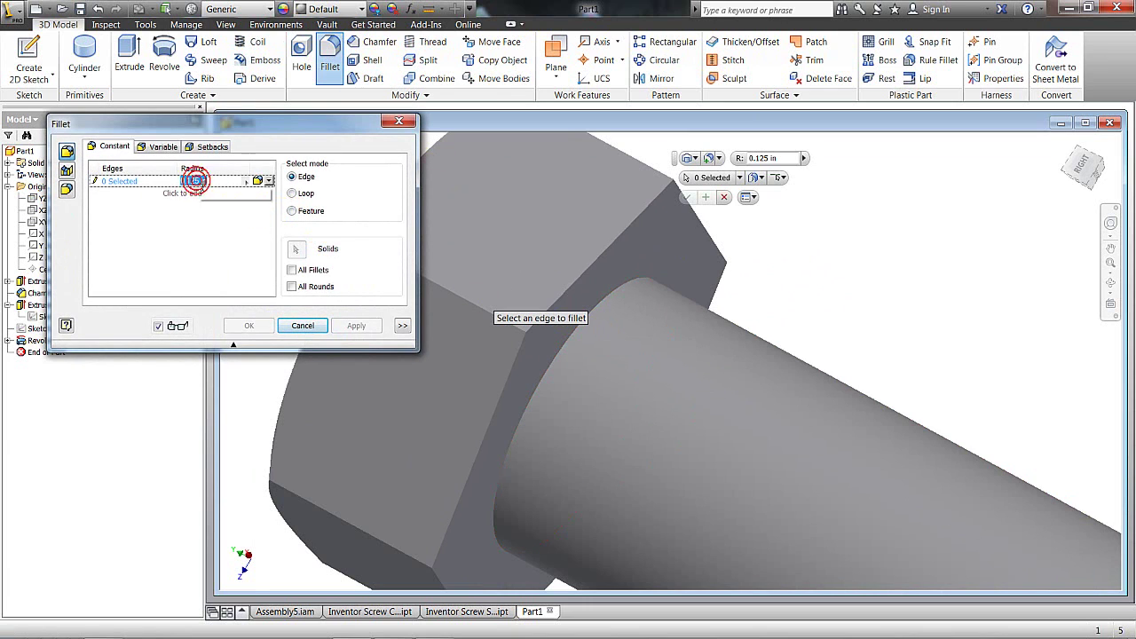
pyautogui.write('.0')
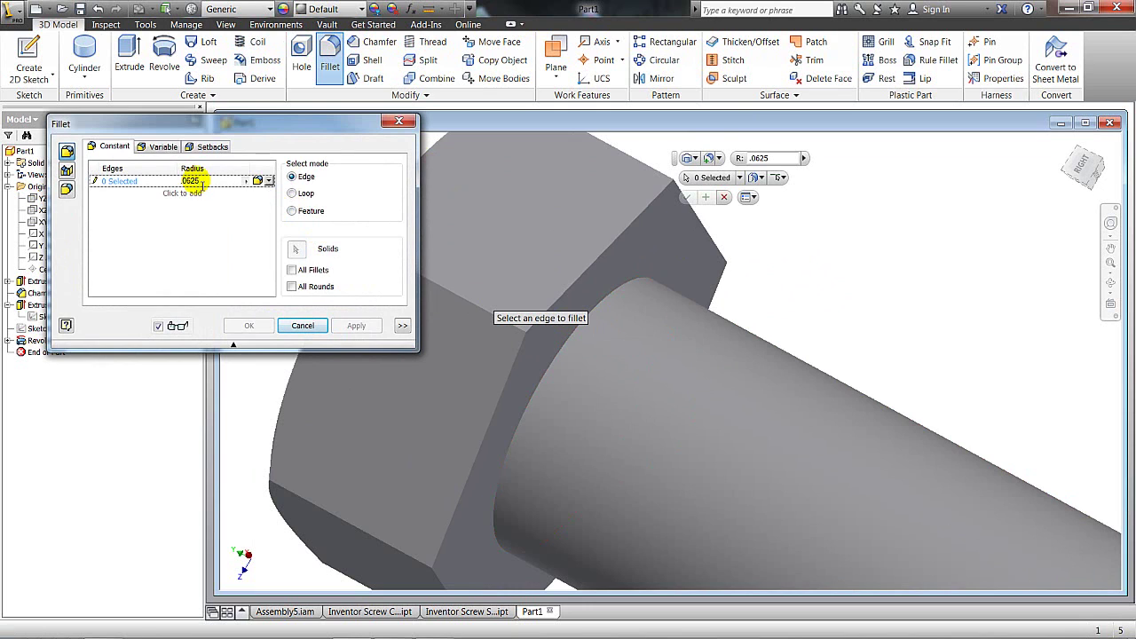
pyautogui.write('625')
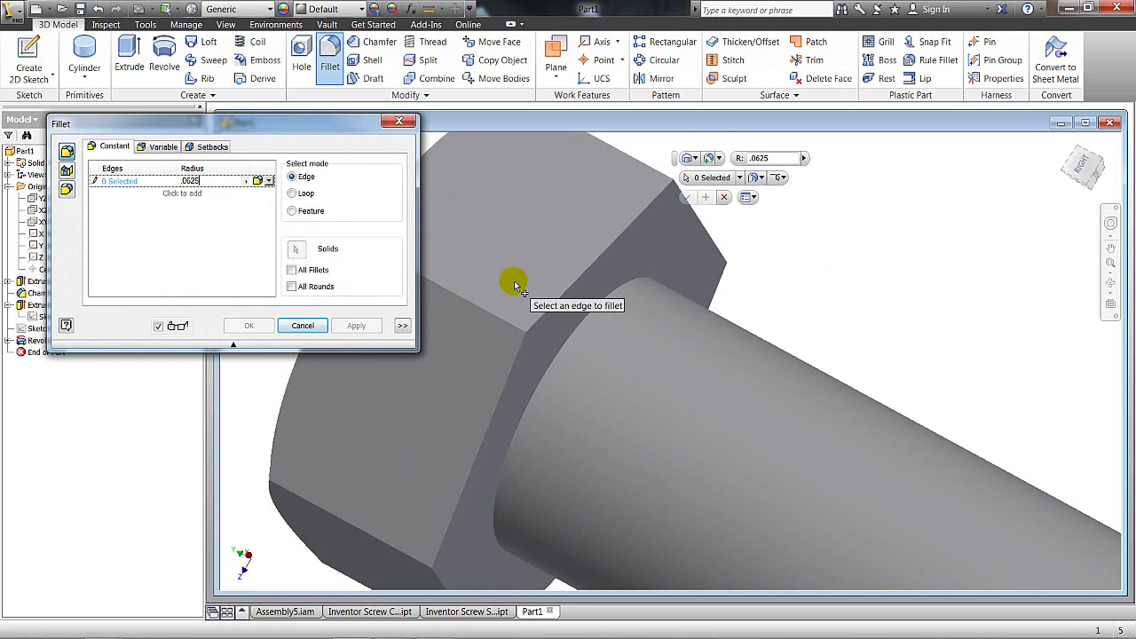
pyautogui.click(587, 316)
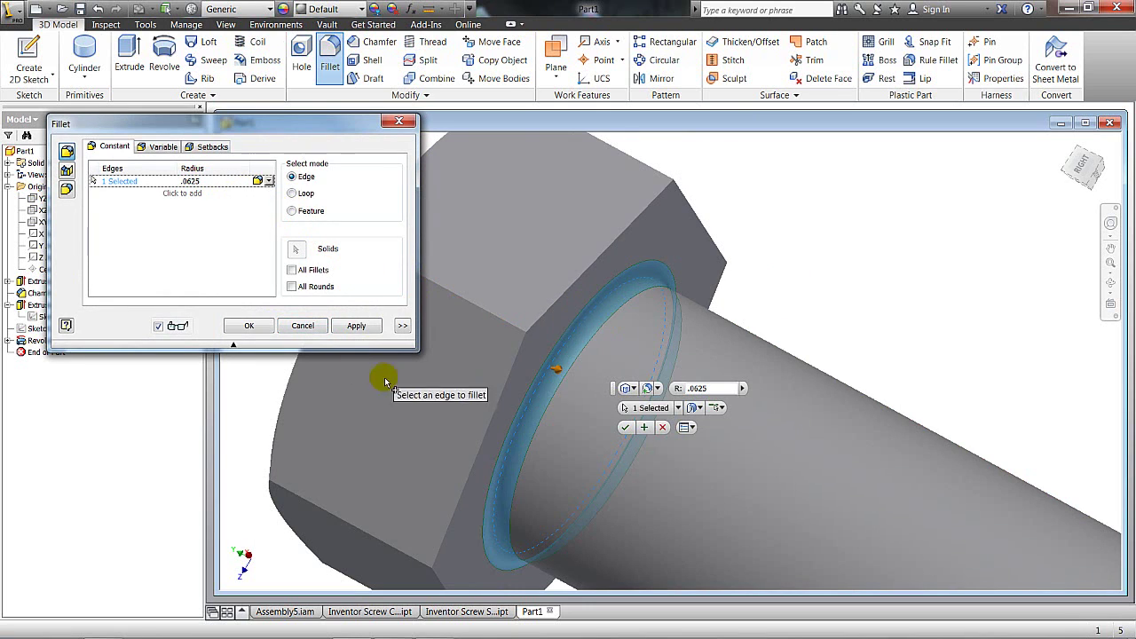
pyautogui.click(251, 326)
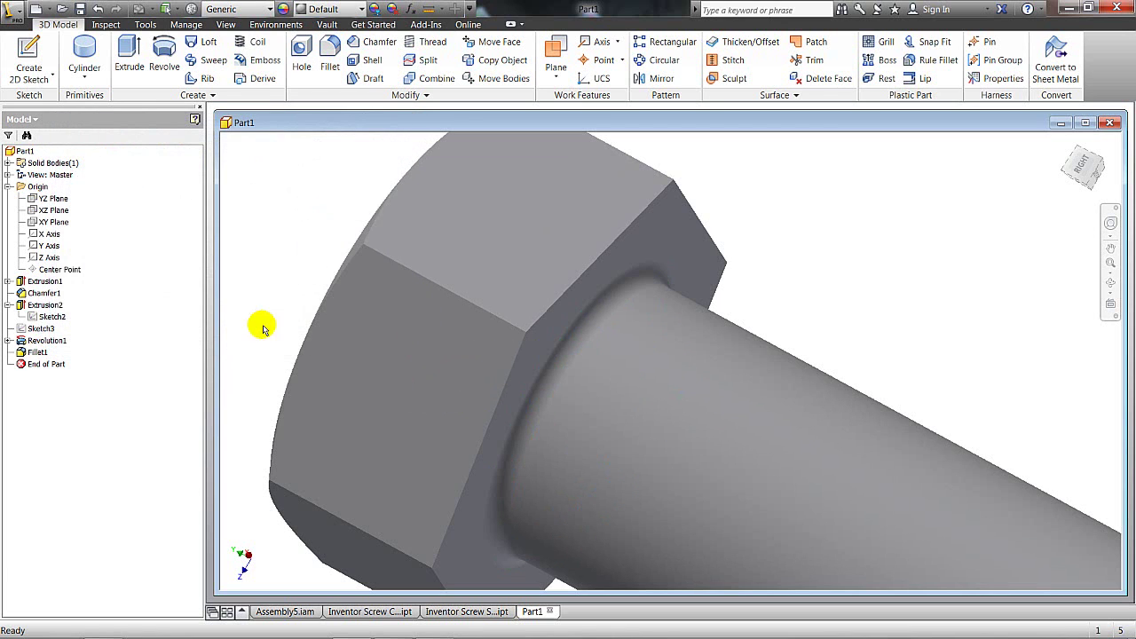
pyautogui.scroll(-5, 850, 284)
pyautogui.keyDown('shift'); pyautogui.moveTo(939, 310); pyautogui.dragTo(838, 295, button='middle'); pyautogui.keyUp('shift')
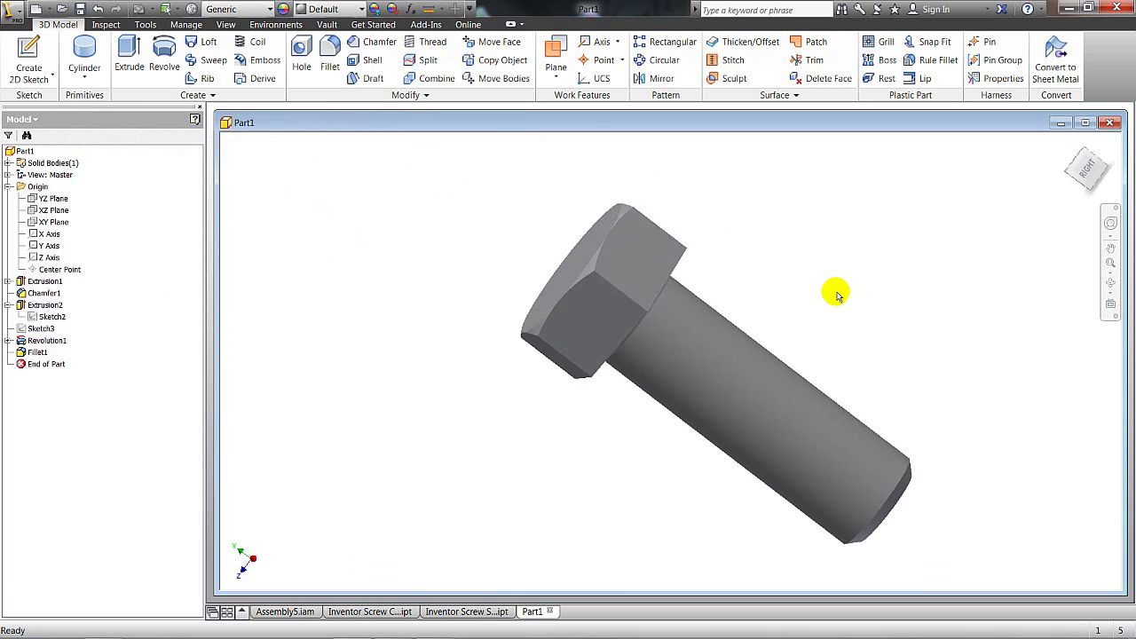